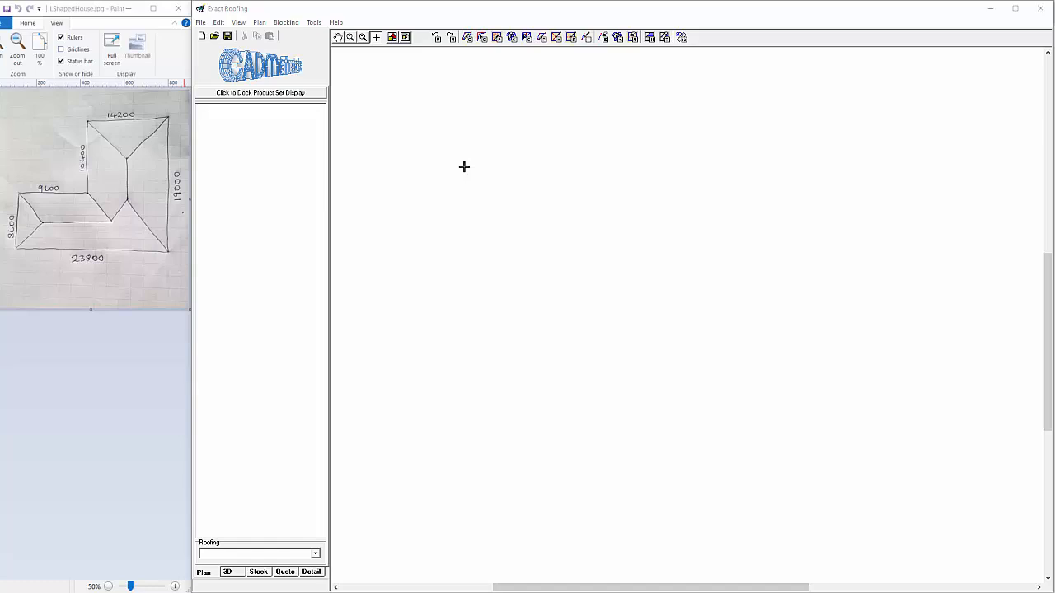
# Start the roof outline with a vertical edge drawn 8600 mm upward
pyautogui.click(259, 22)
pyautogui.moveTo(317, 48)
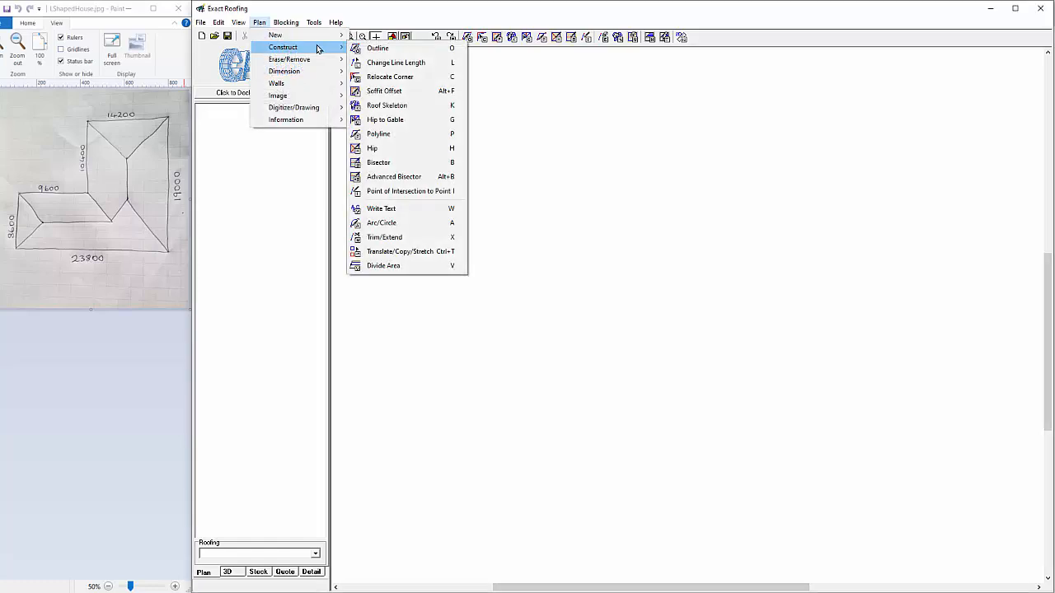
pyautogui.click(378, 47)
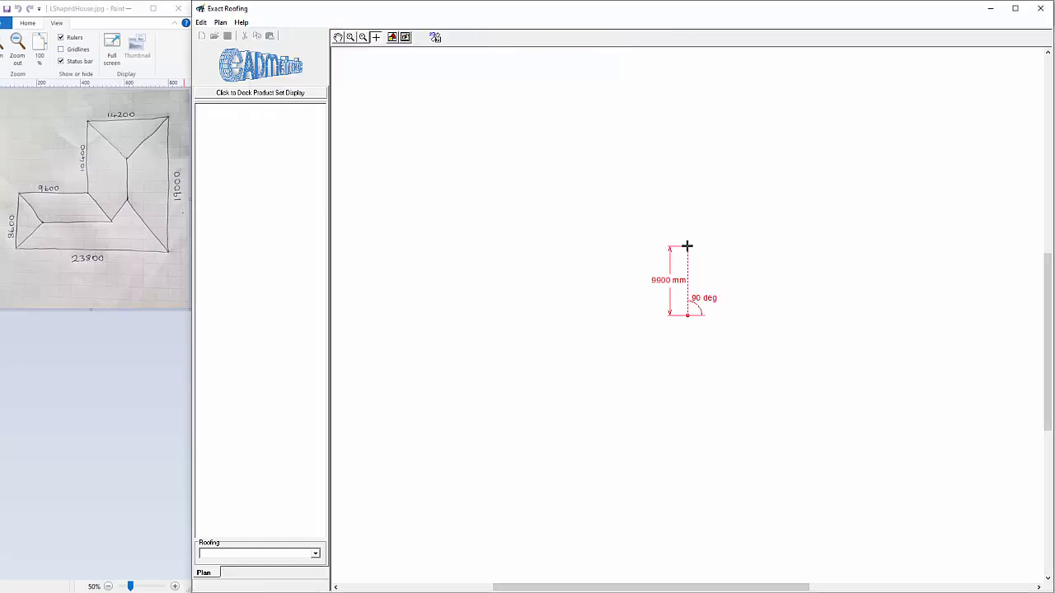
pyautogui.click(687, 246)
pyautogui.write('8600')
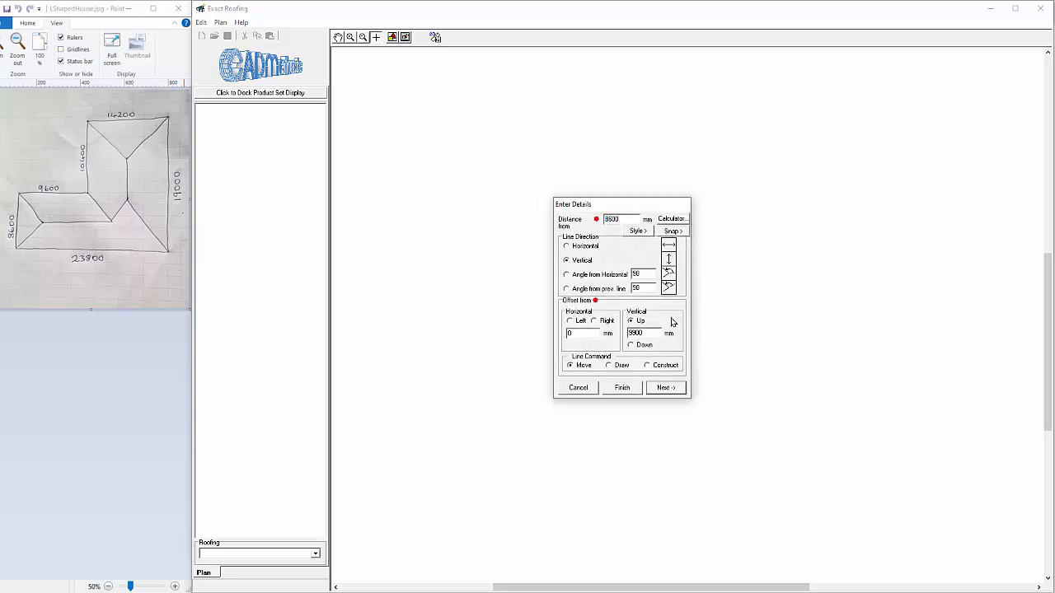
pyautogui.click(610, 365)
pyautogui.click(665, 388)
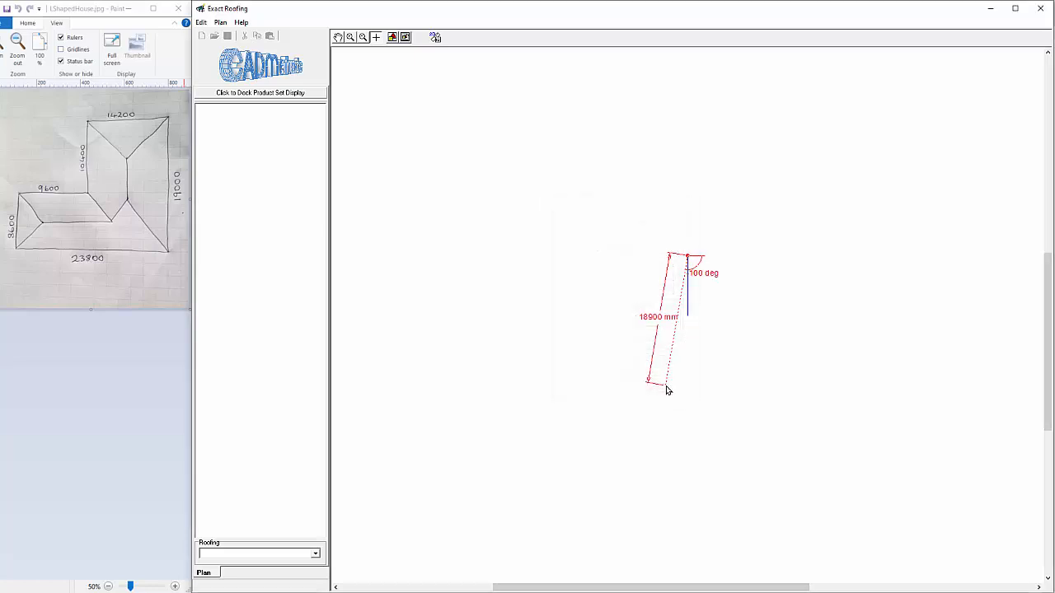
# Continue the outline with a 9600 mm horizontal edge to the right and a 10400 mm vertical edge upward
pyautogui.click(822, 256)
pyautogui.write('9600')
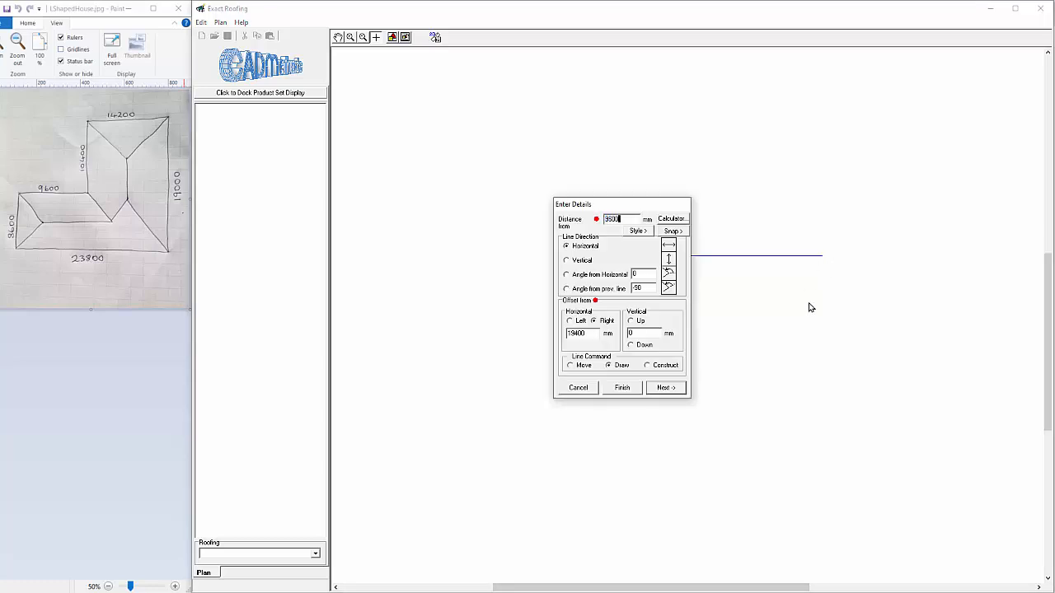
pyautogui.click(666, 387)
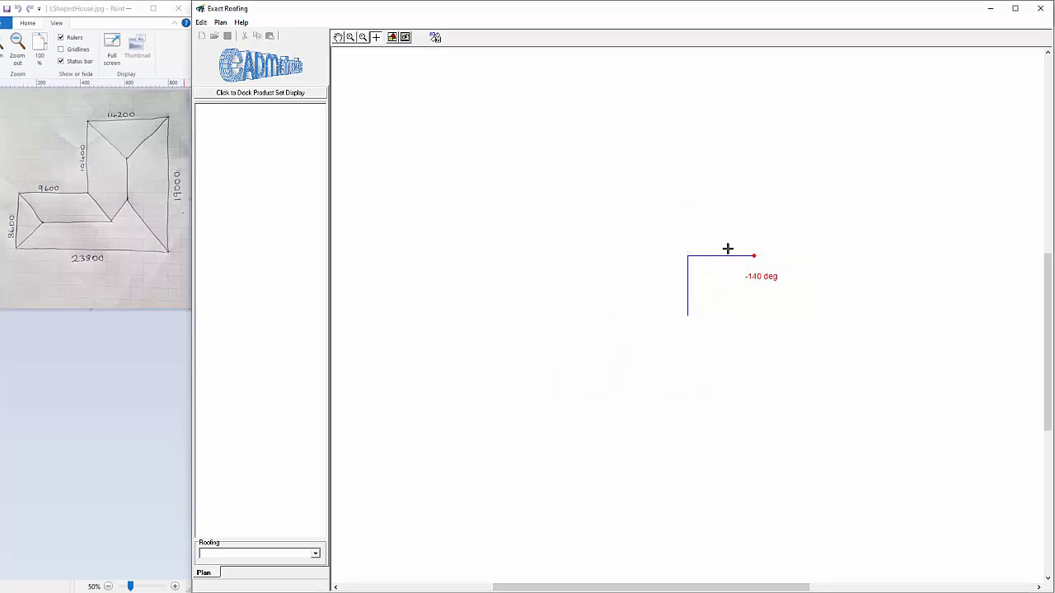
pyautogui.click(754, 147)
pyautogui.write('10400')
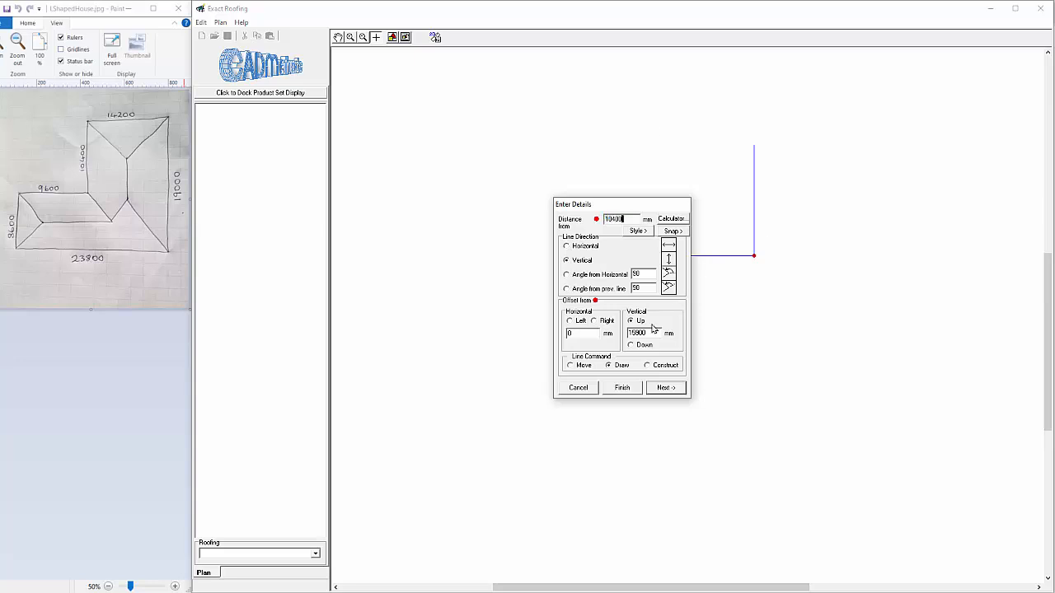
pyautogui.click(667, 387)
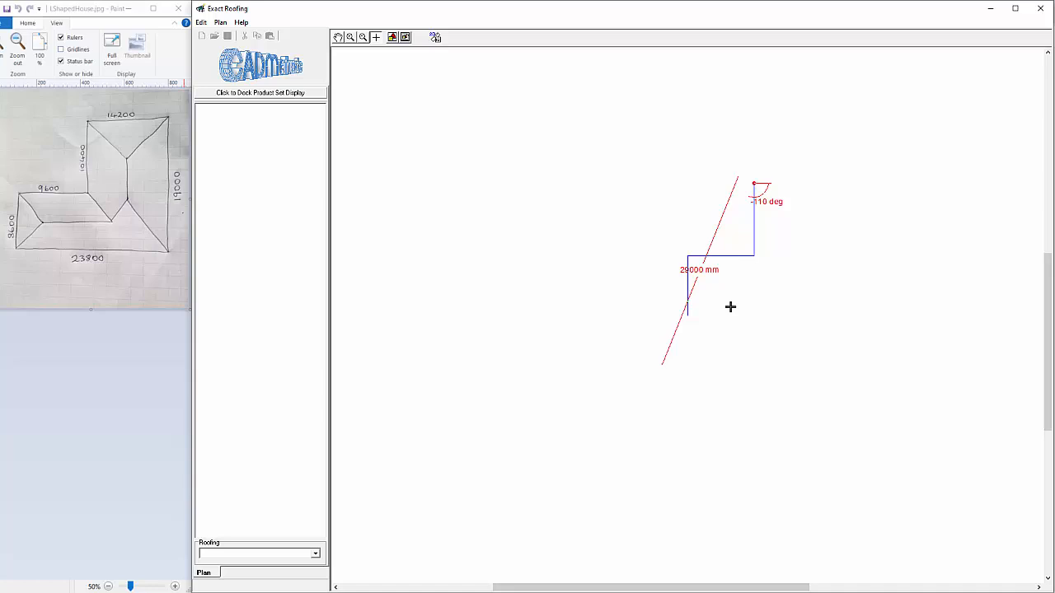
# Add a 14200 mm horizontal edge to the right and close the outline rectangularly to its start
pyautogui.click(848, 183)
pyautogui.write('14200')
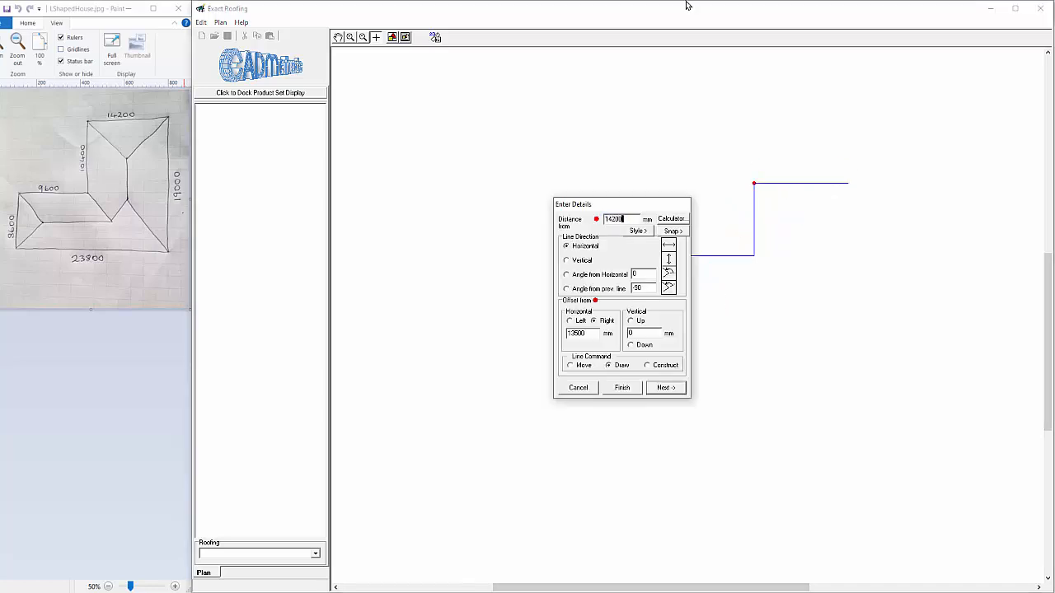
pyautogui.click(666, 388)
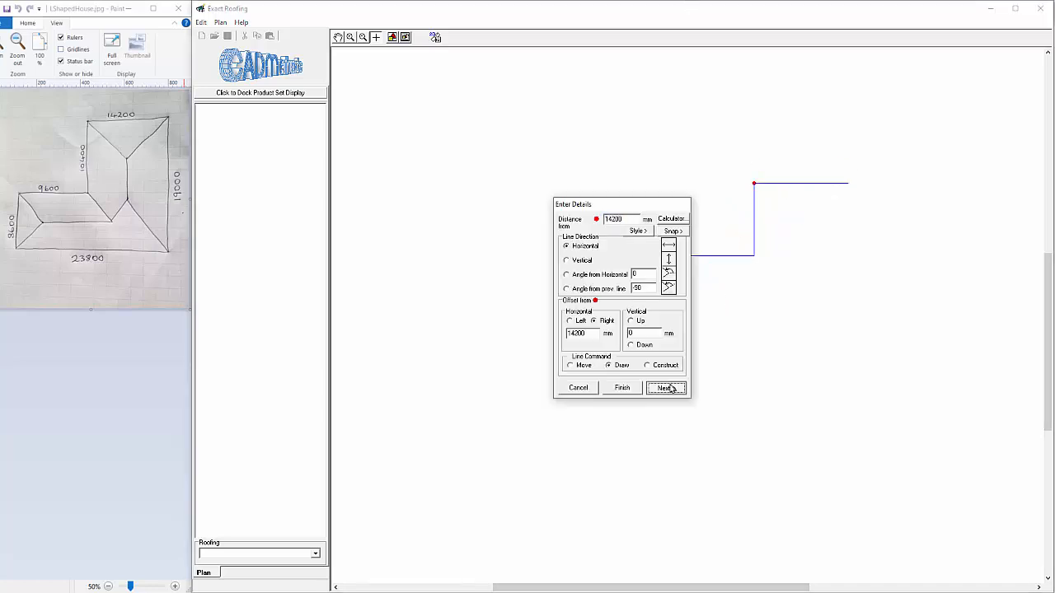
pyautogui.rightClick(856, 284)
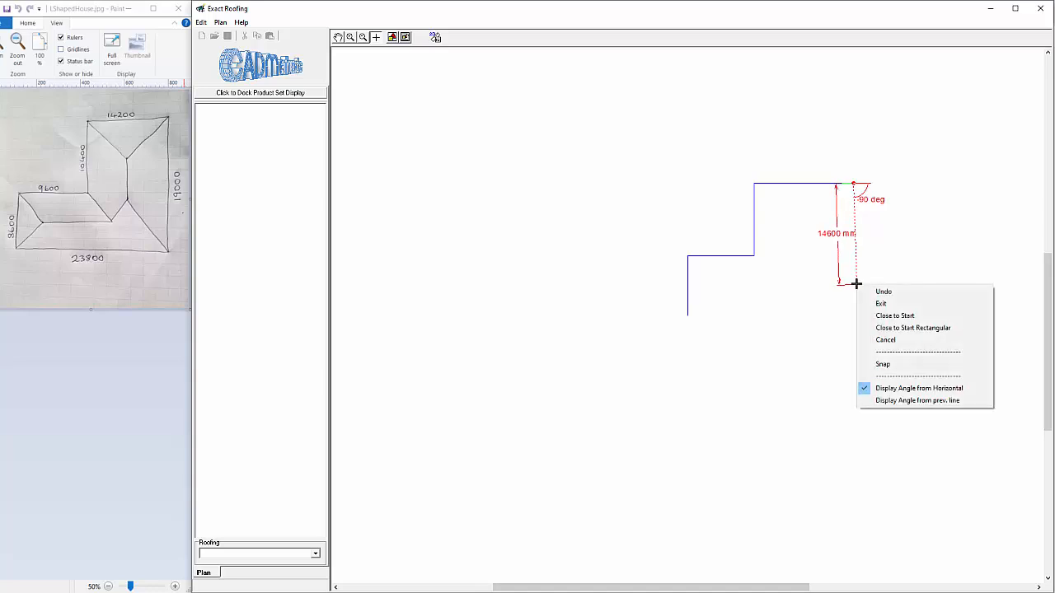
pyautogui.click(912, 329)
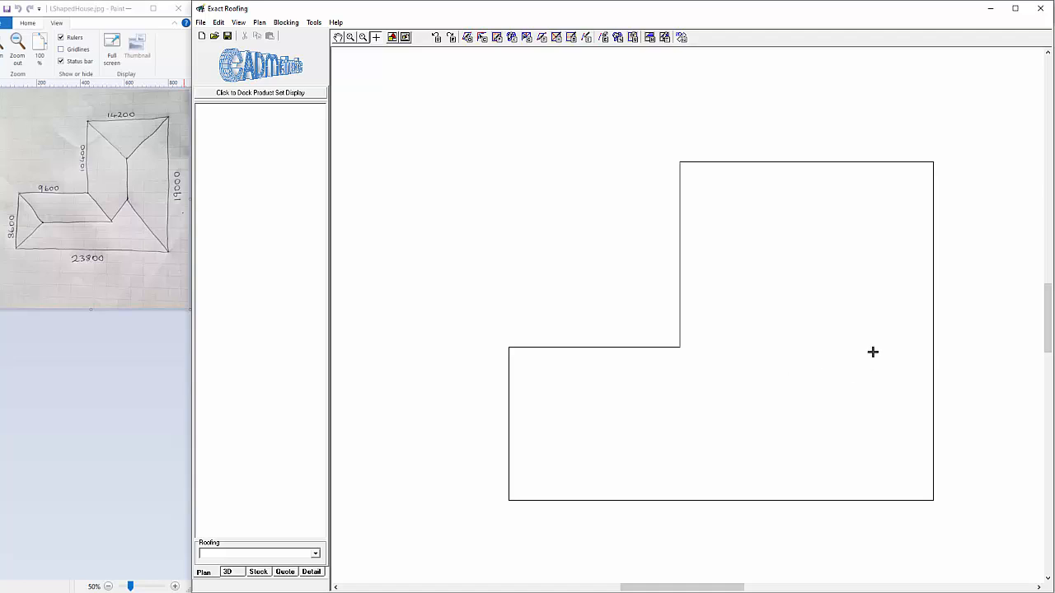
# Display automatic 2D dimensions on the outline to check its edge lengths against the sketch, and hide them again
pyautogui.click(260, 24)
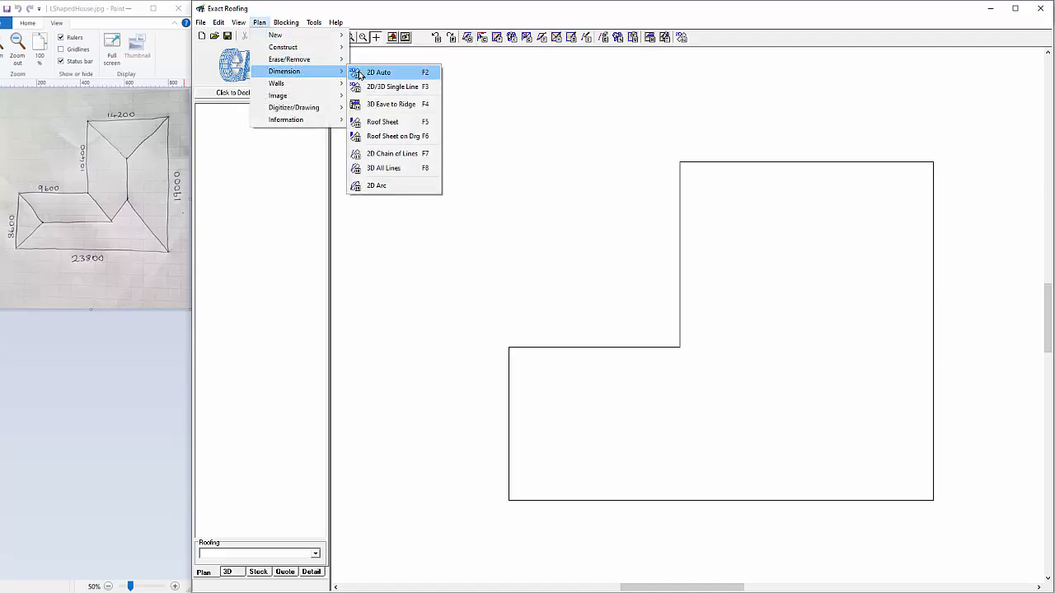
pyautogui.click(361, 73)
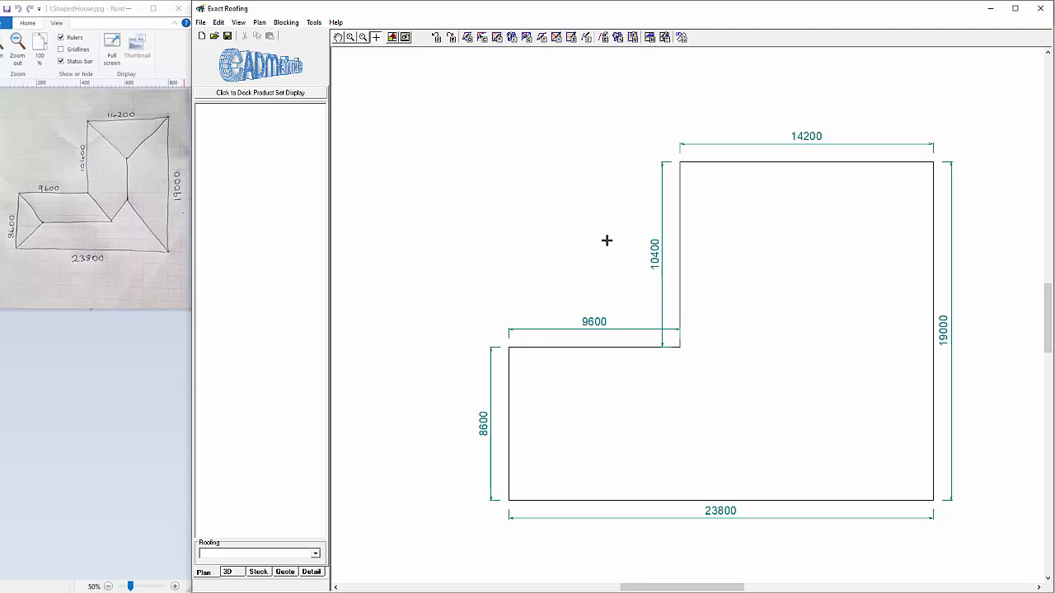
pyautogui.click(259, 23)
pyautogui.moveTo(303, 74)
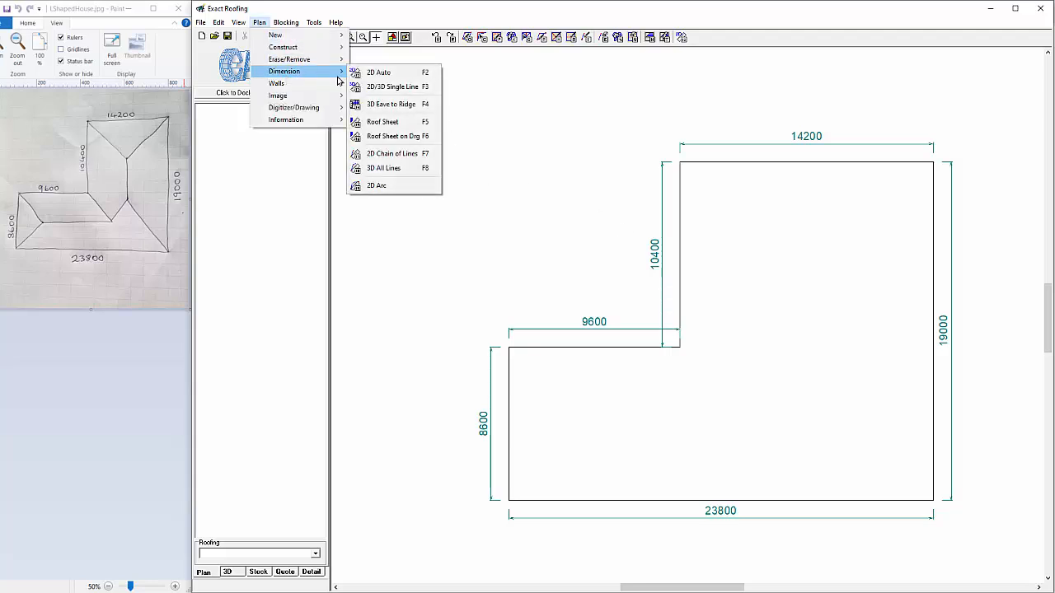
pyautogui.click(365, 73)
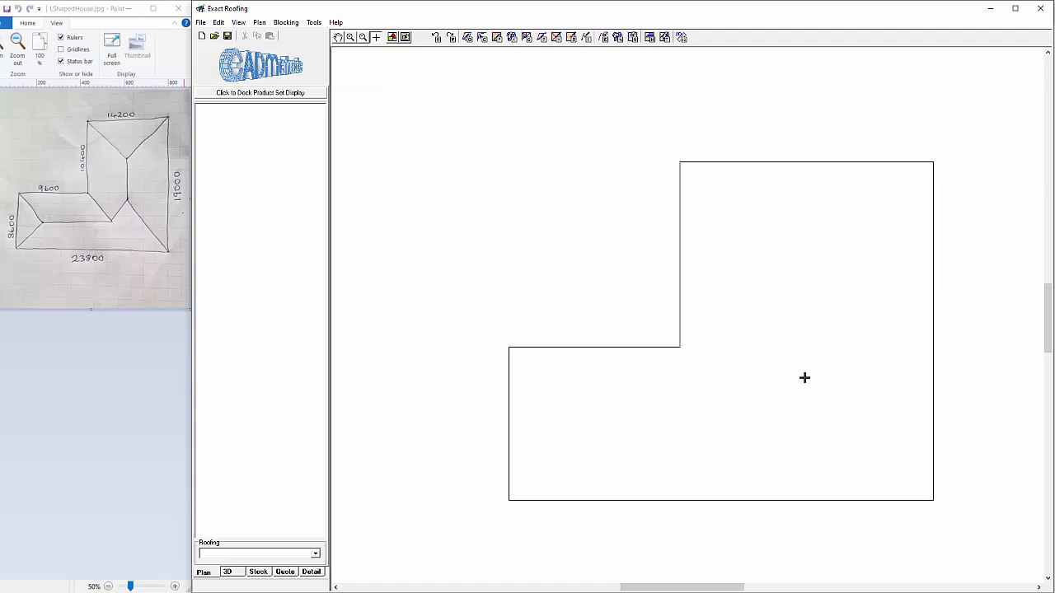
# Generate the roof skeleton of hips, valley and ridges inside the L-shaped outline
pyautogui.click(258, 22)
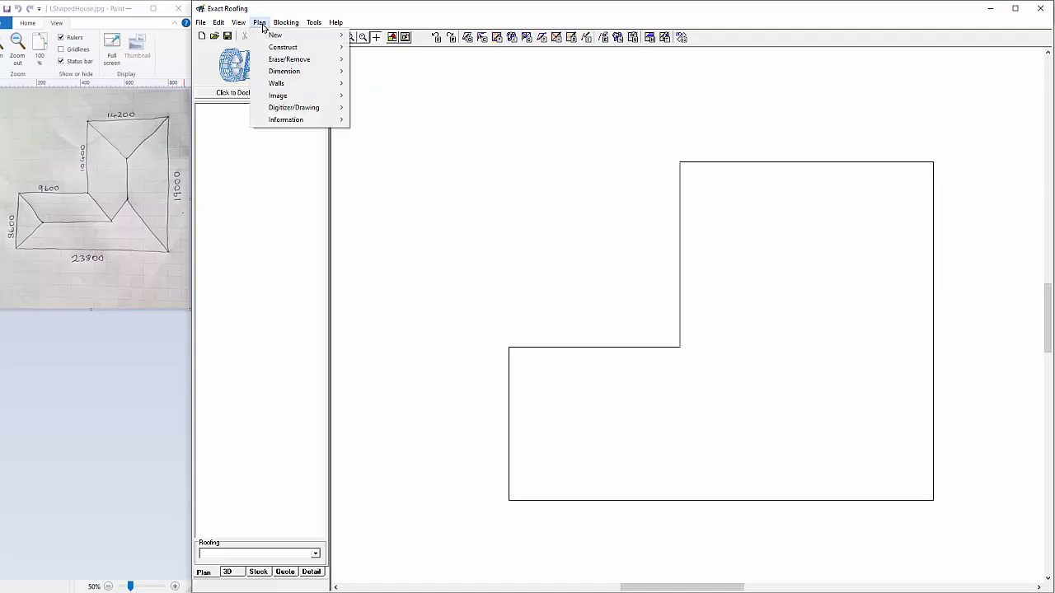
pyautogui.moveTo(294, 48)
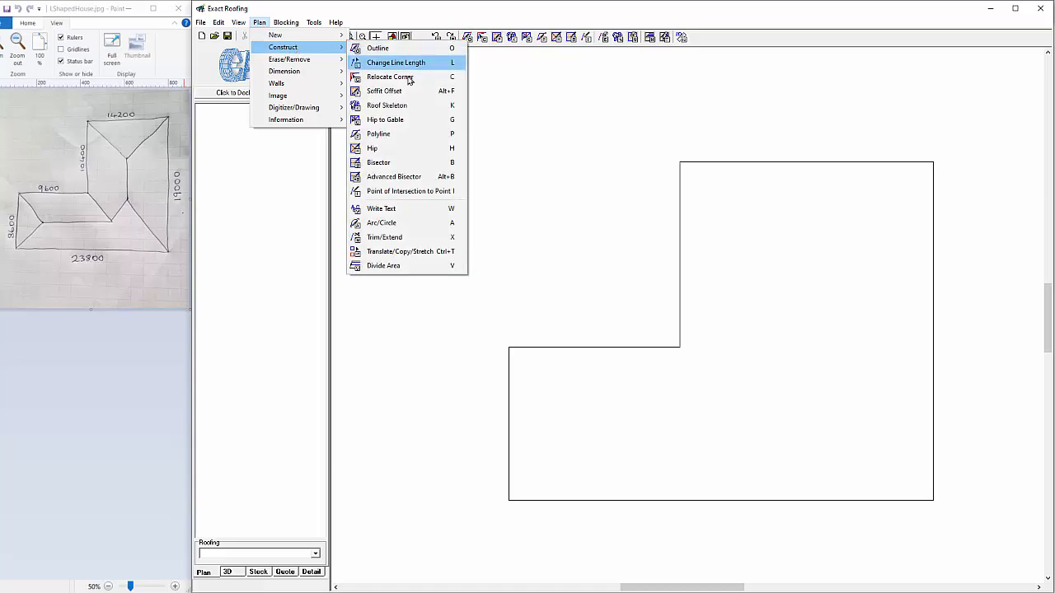
pyautogui.click(419, 109)
pyautogui.click(680, 240)
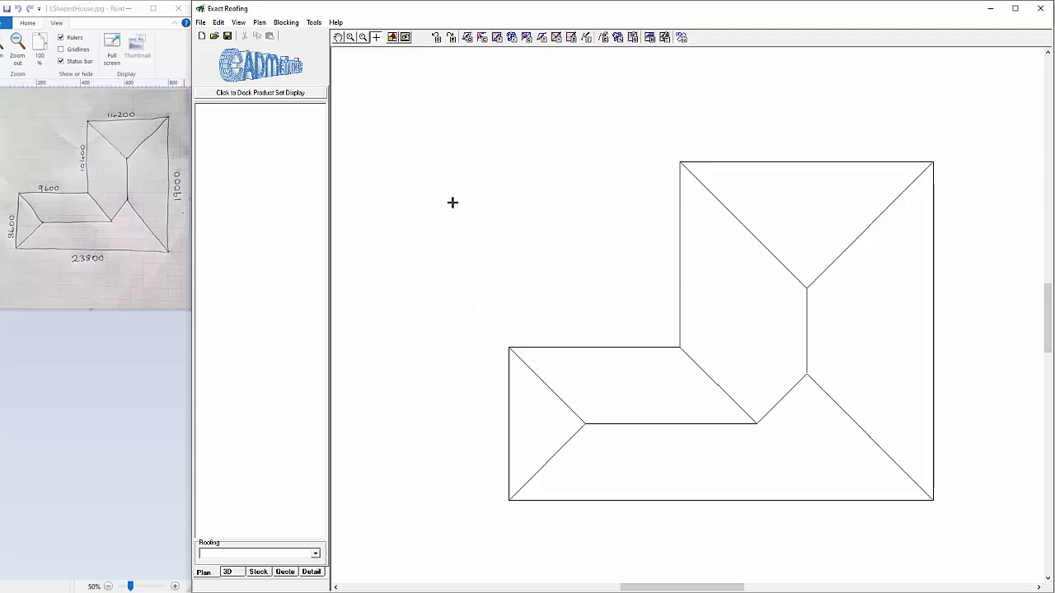
# Define a new roof area from the long lower eave line with a pitch of 25 degrees
pyautogui.click(259, 22)
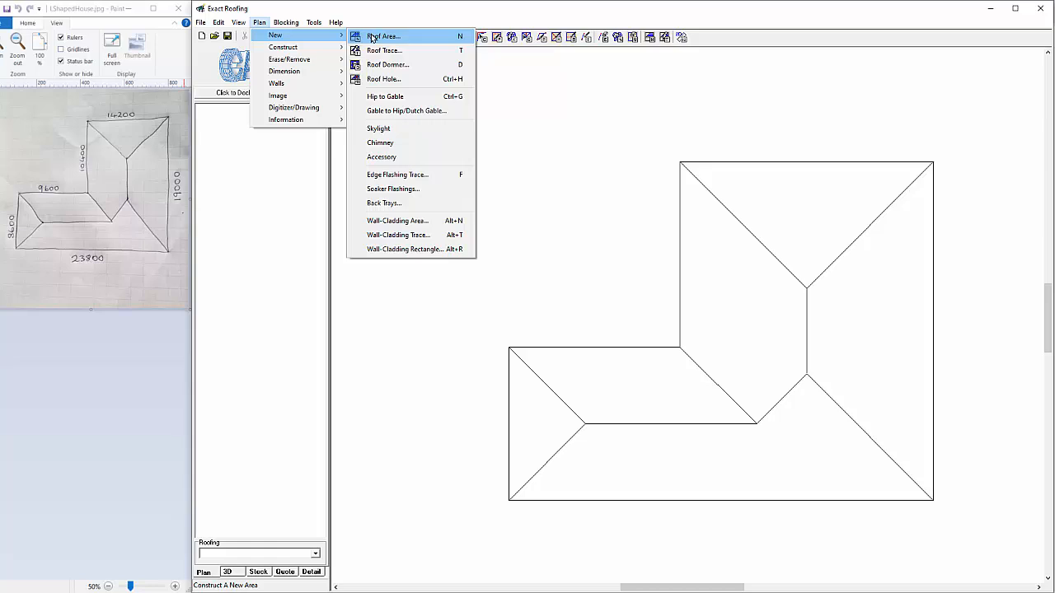
pyautogui.click(357, 36)
pyautogui.click(702, 499)
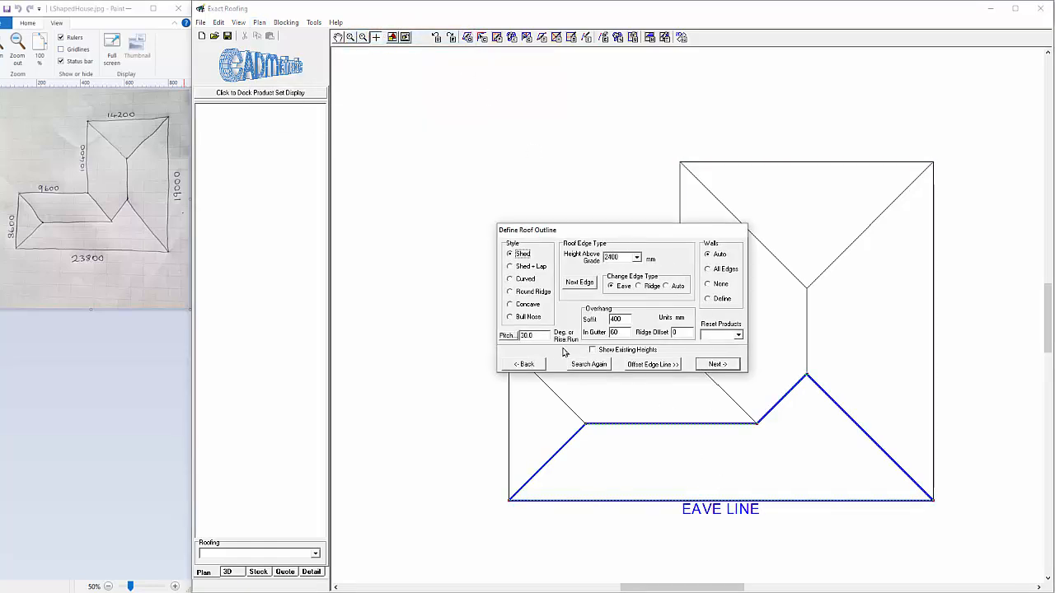
pyautogui.moveTo(544, 337); pyautogui.dragTo(485, 349)
pyautogui.write('25')
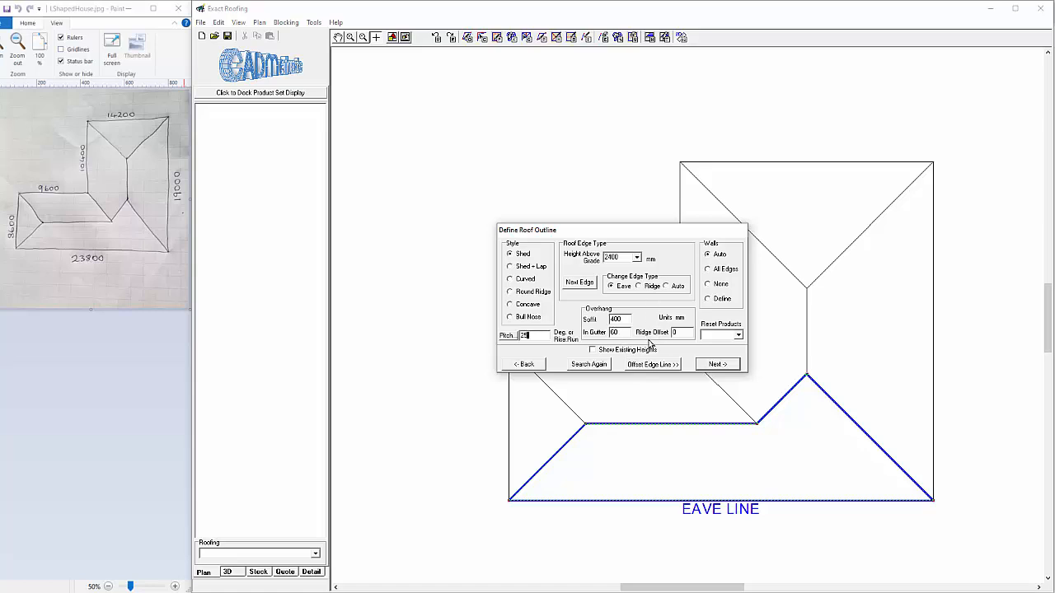
pyautogui.click(723, 365)
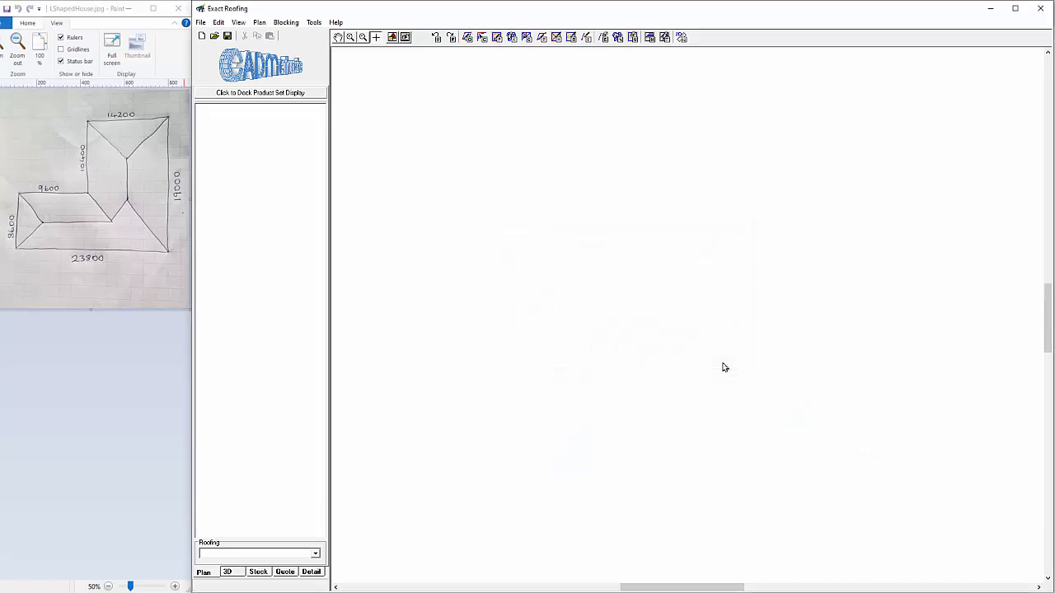
# Accept 0.4mm Coloursteel ZR8 Corrugated roofing and TK,215 Self Supporting Black Paper underlay for the roof area, with no batten products
pyautogui.moveTo(602, 193); pyautogui.dragTo(563, 140)
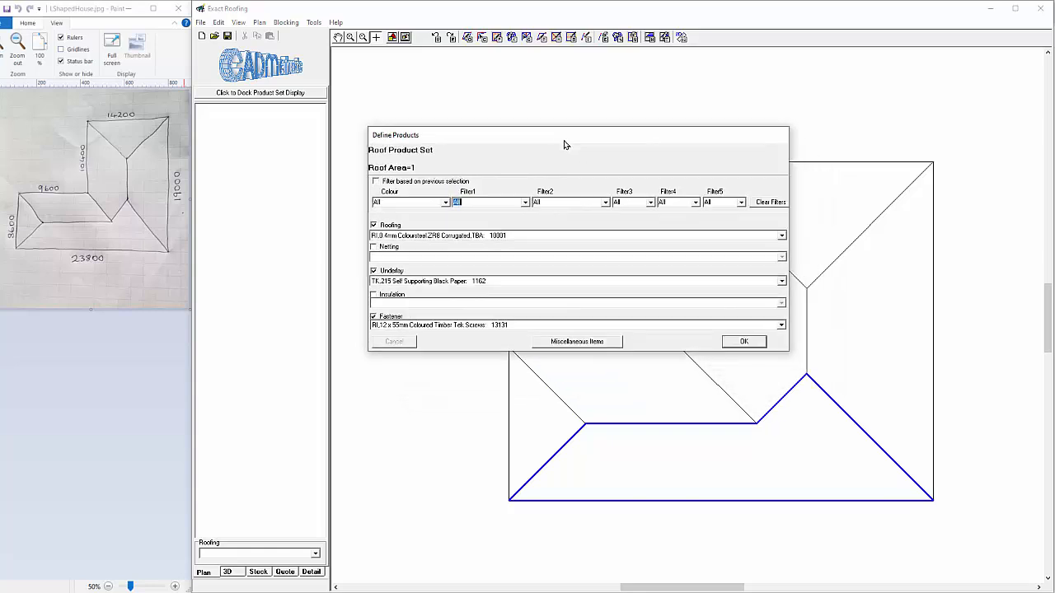
pyautogui.click(436, 239)
pyautogui.click(436, 239)
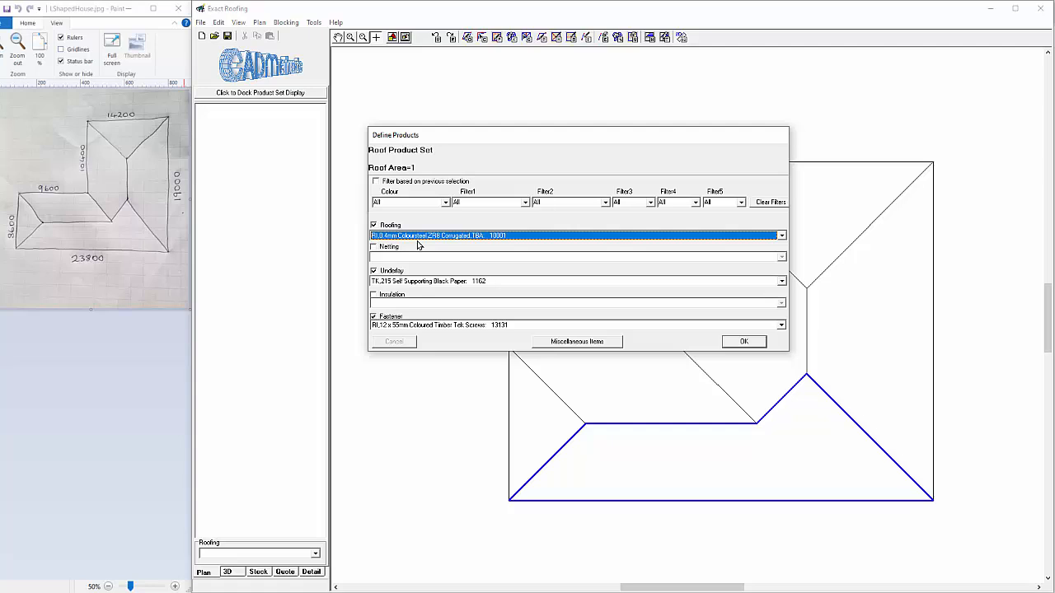
pyautogui.click(426, 282)
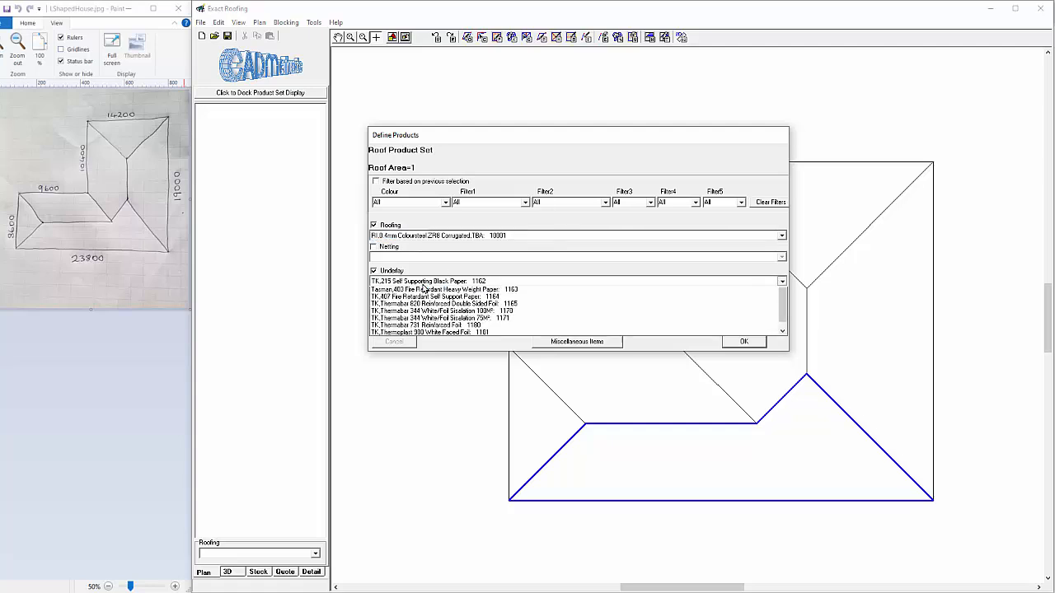
pyautogui.click(426, 284)
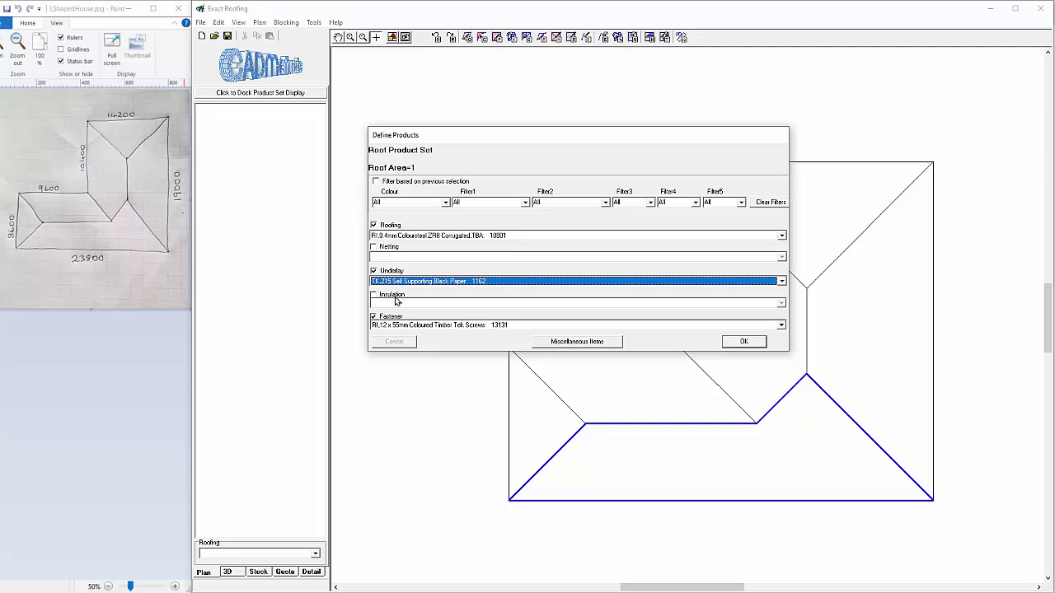
pyautogui.click(745, 342)
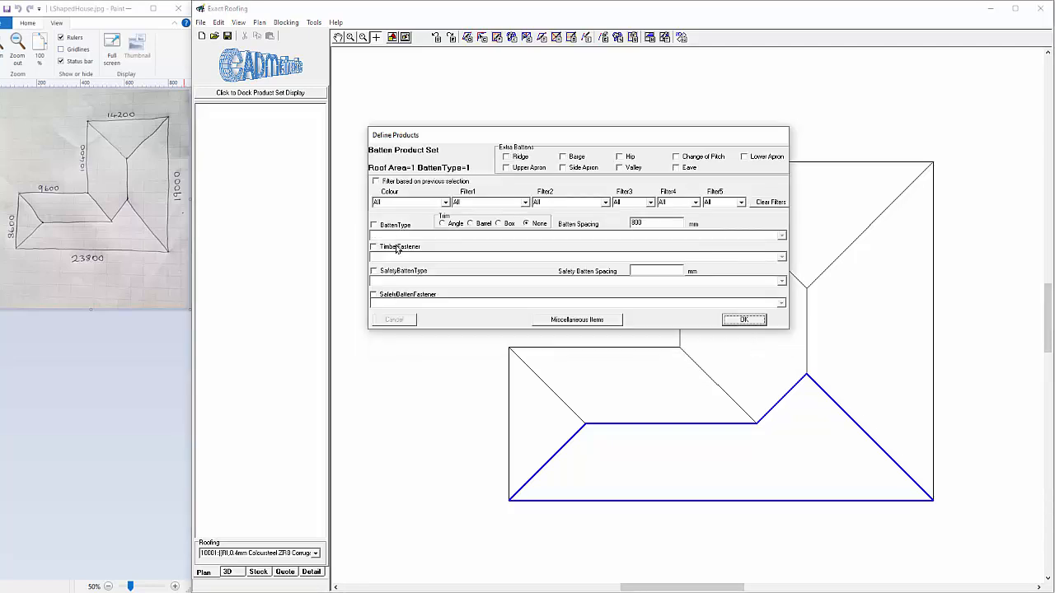
pyautogui.click(745, 321)
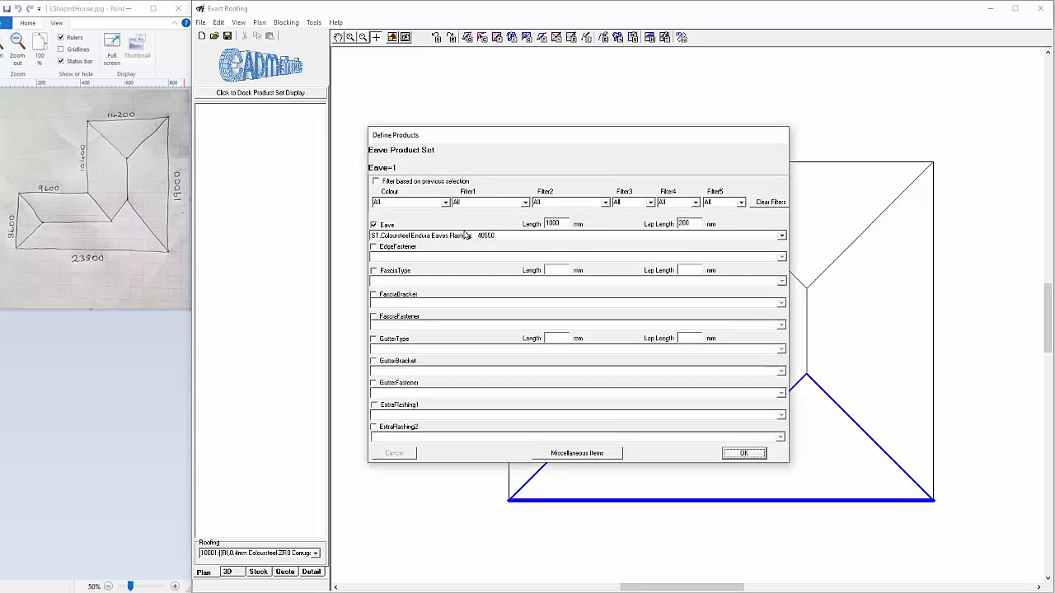
# Add the internal Coloursteel metal gutter and the IP7 Internal Gutter Bracket to the eave product set, keeping the Coloursteel Endura Eaves Flashing
pyautogui.click(437, 236)
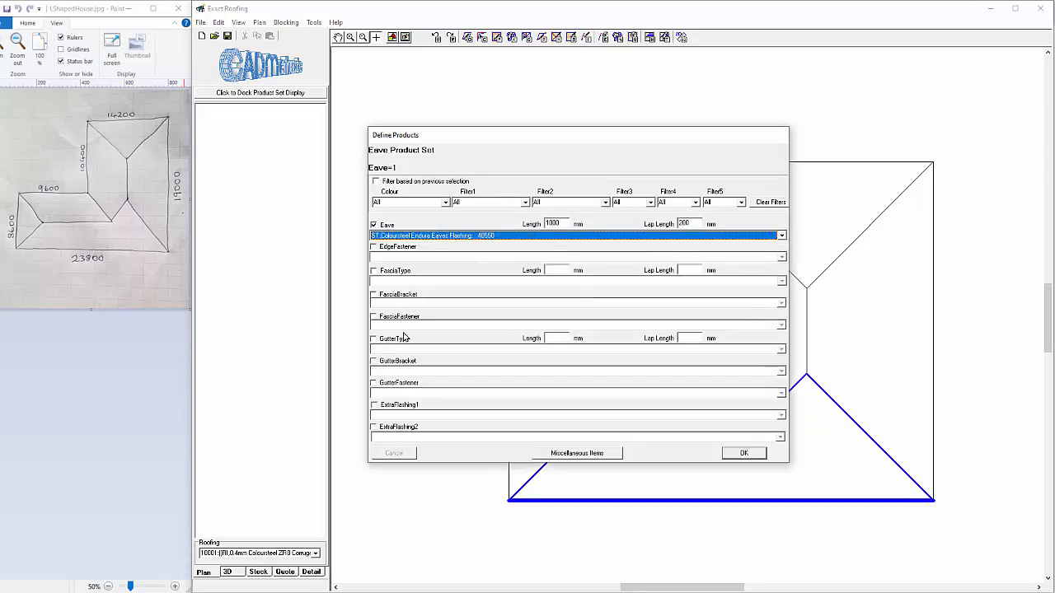
pyautogui.click(373, 340)
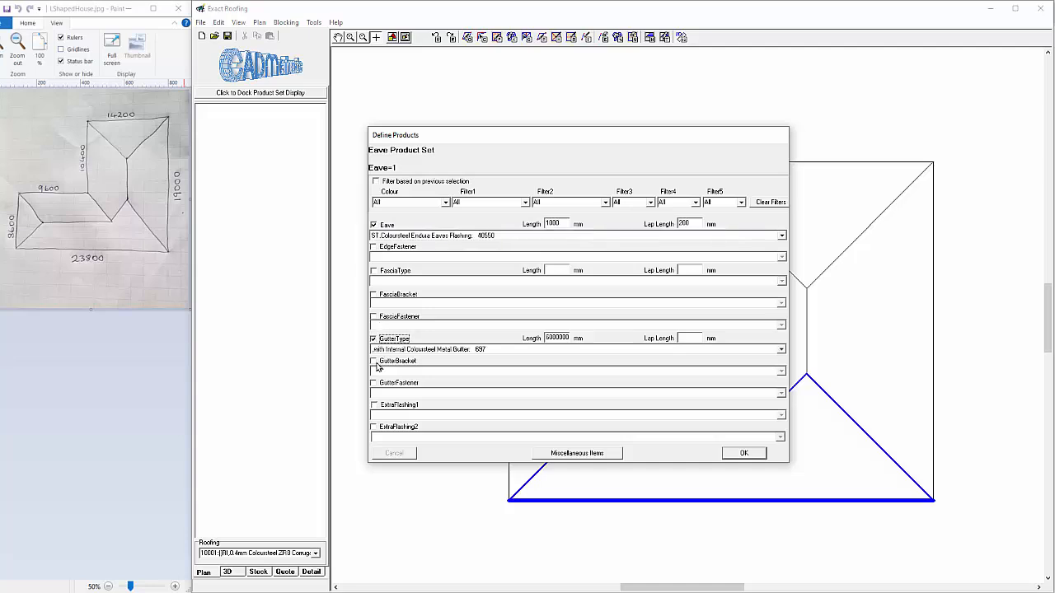
pyautogui.click(373, 361)
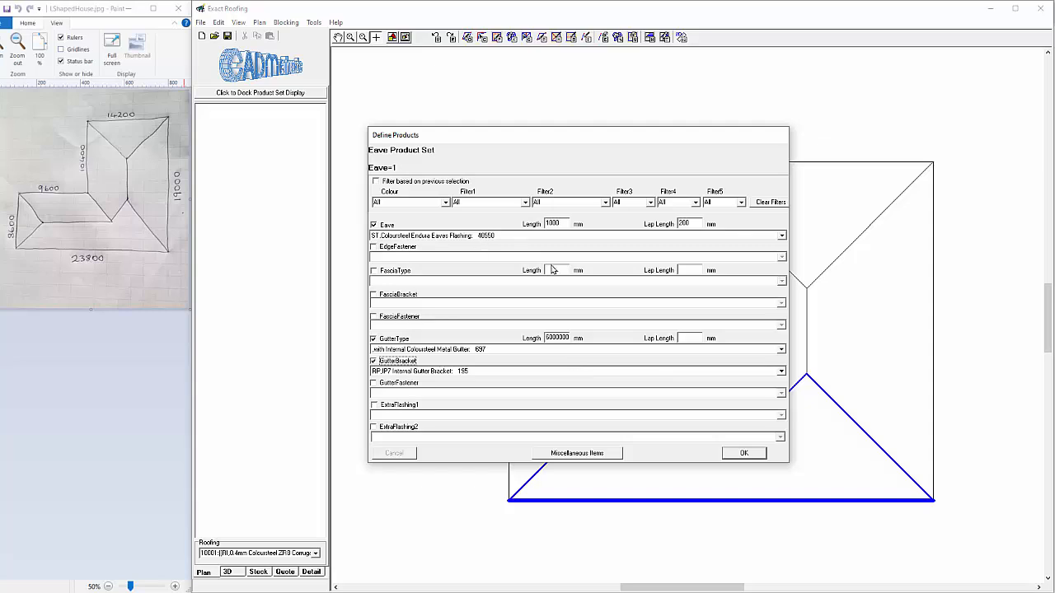
pyautogui.click(745, 454)
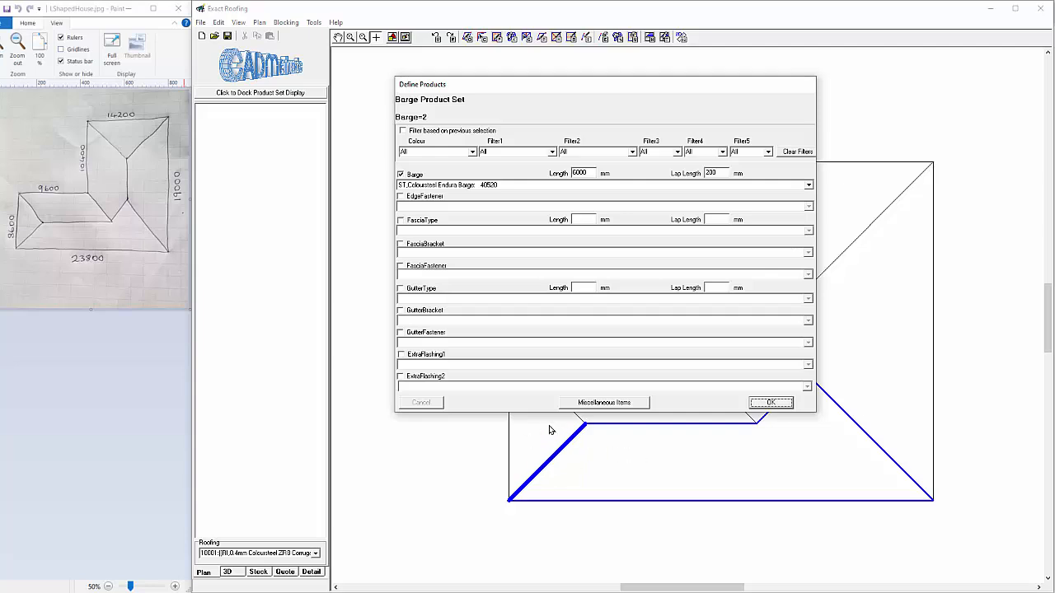
# Exclude the barge flashing from the product set of the roof area's lower-left hip edge
pyautogui.click(415, 176)
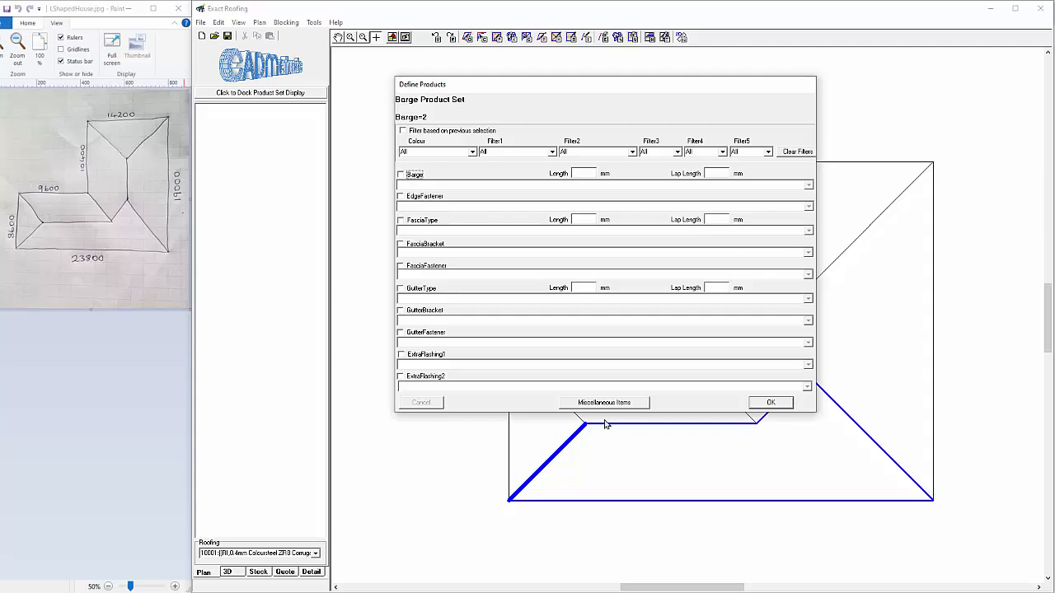
pyautogui.click(782, 405)
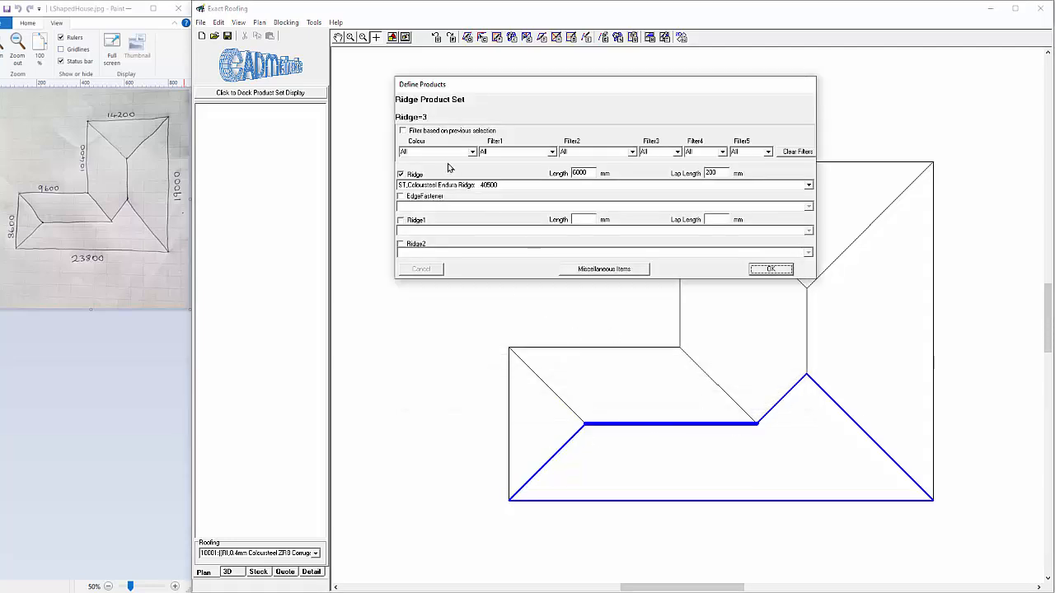
# Accept Coloursteel Endura Ridge for the ridge and define the 25-degree roof area at the lower wing's left end with Coloursteel Endura Hip
pyautogui.click(777, 273)
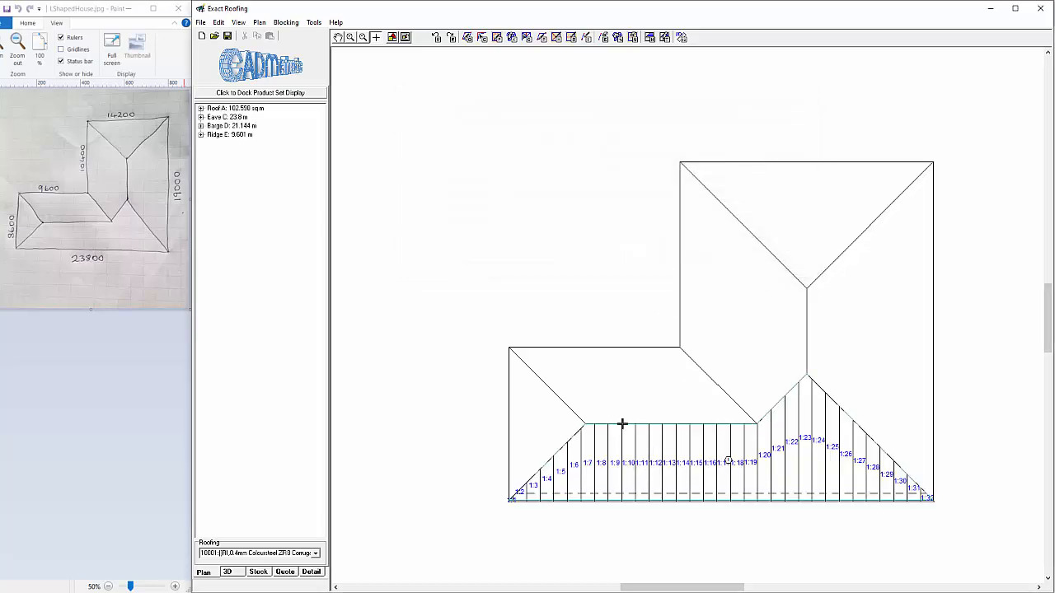
pyautogui.click(259, 23)
pyautogui.moveTo(279, 39)
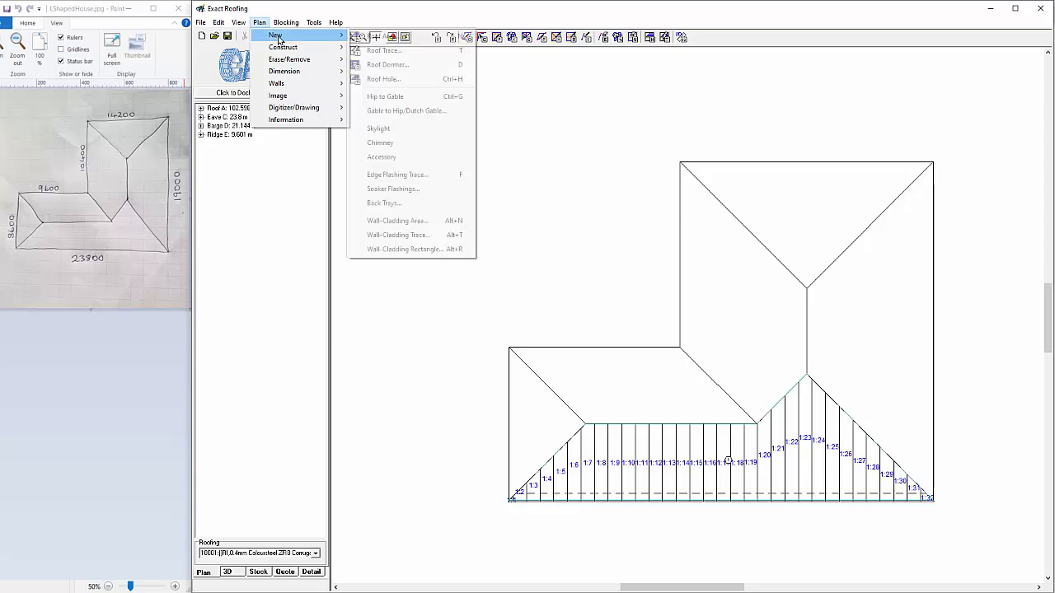
pyautogui.click(383, 37)
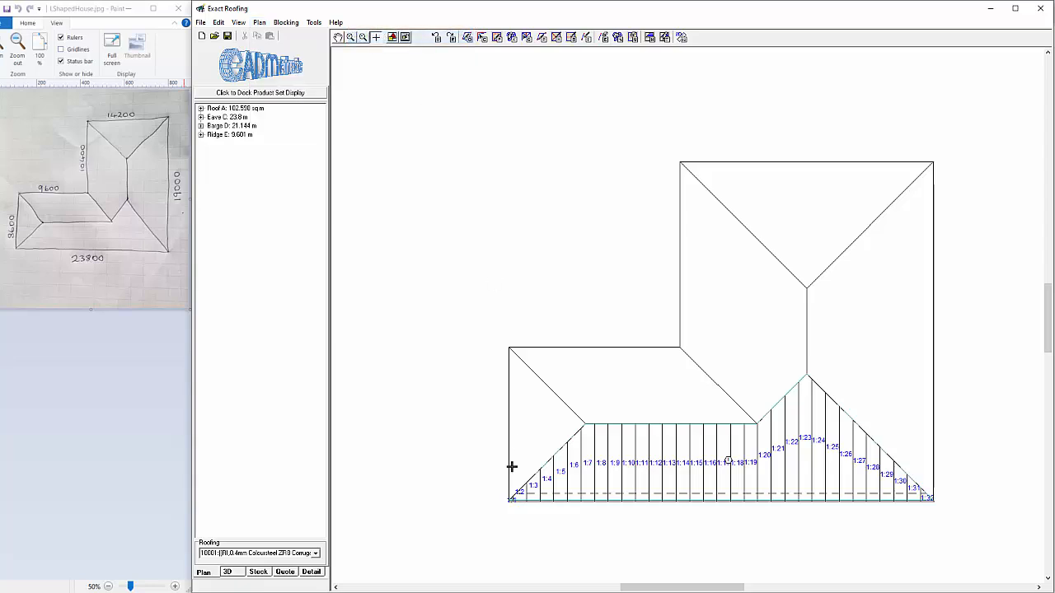
pyautogui.click(509, 429)
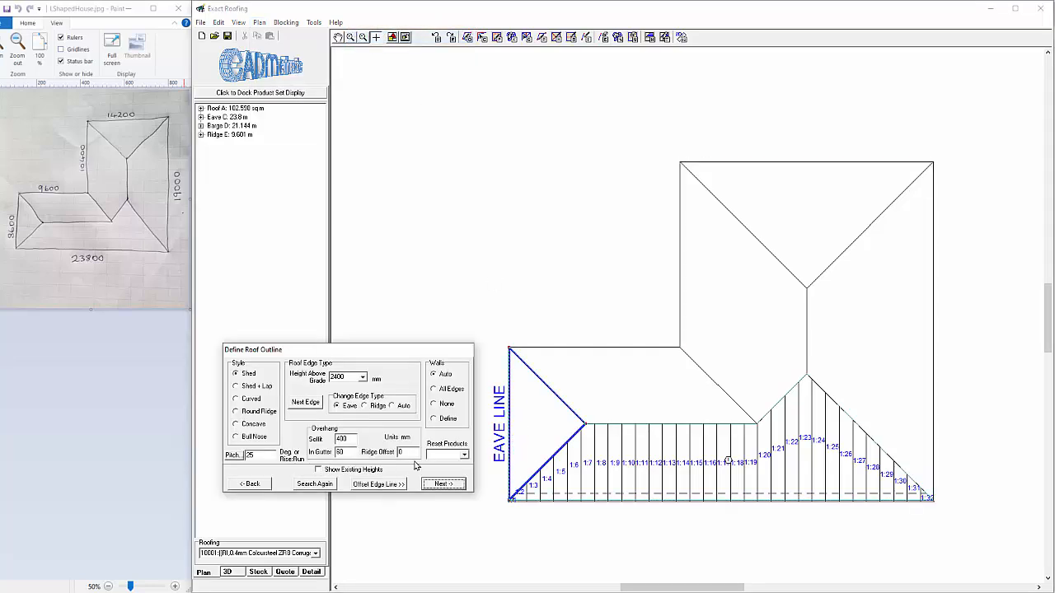
pyautogui.click(443, 484)
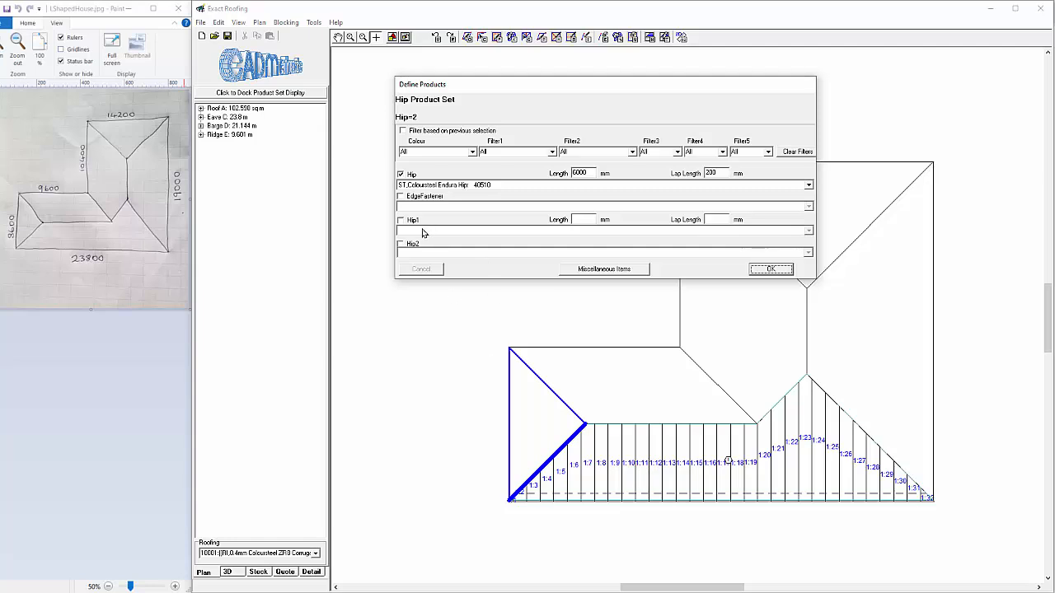
pyautogui.click(770, 269)
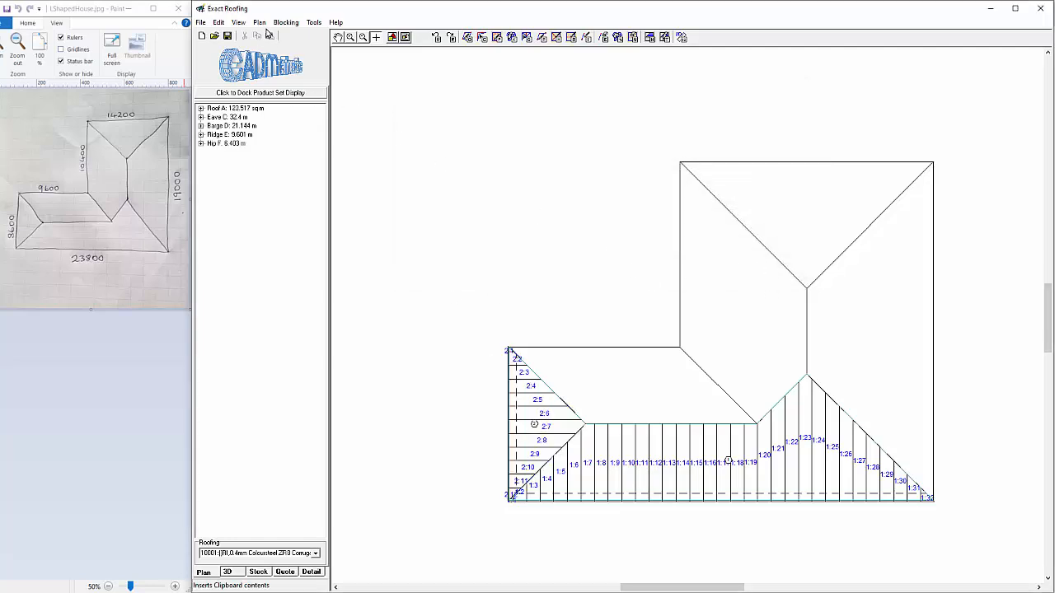
# Define a new 25-degree roof area from the upper eave line of the lower-left wing
pyautogui.click(259, 22)
pyautogui.moveTo(277, 35)
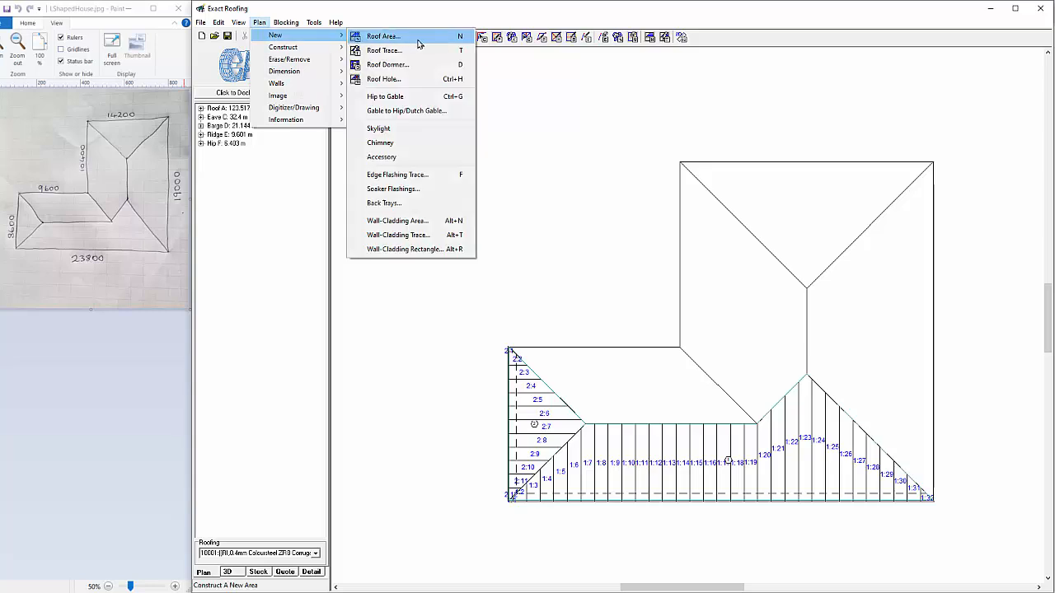
pyautogui.click(461, 38)
pyautogui.click(596, 349)
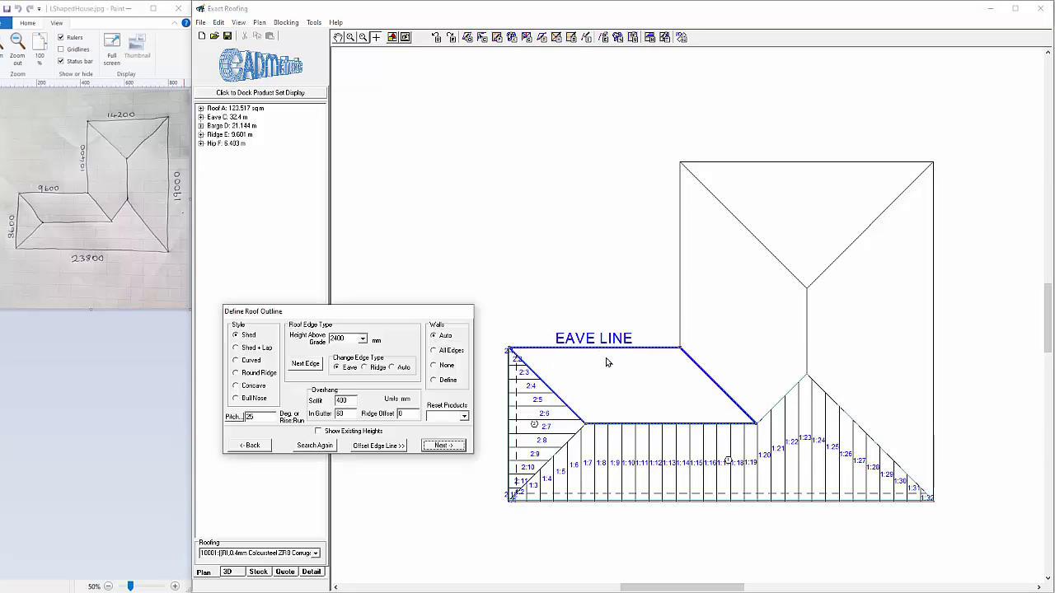
pyautogui.click(440, 444)
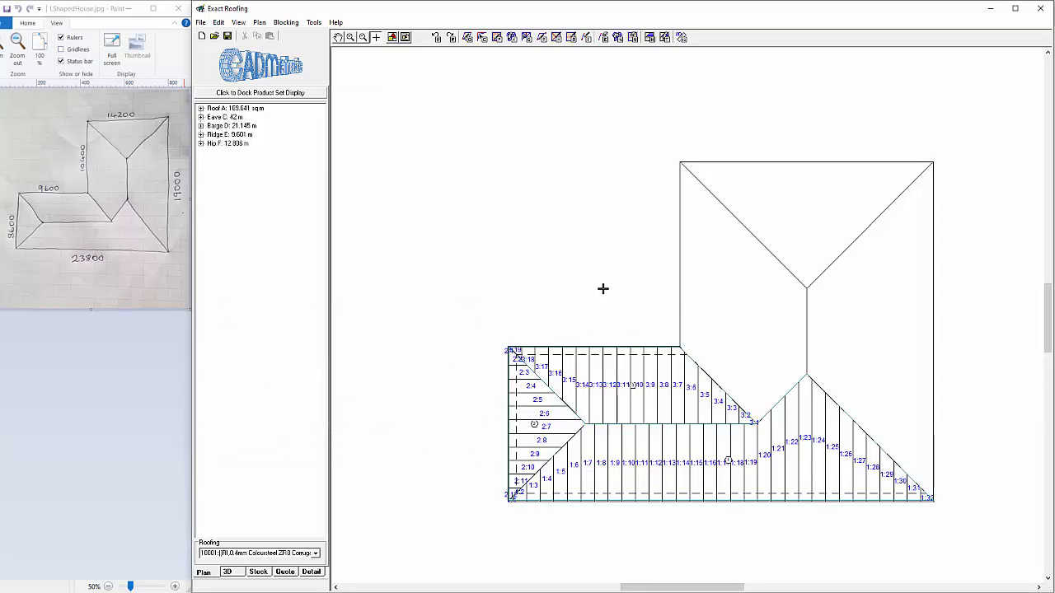
# Define a 25-degree roof area from the upper wing's left eave line, with Coloursteel Endura Valley as the valley product
pyautogui.click(681, 270)
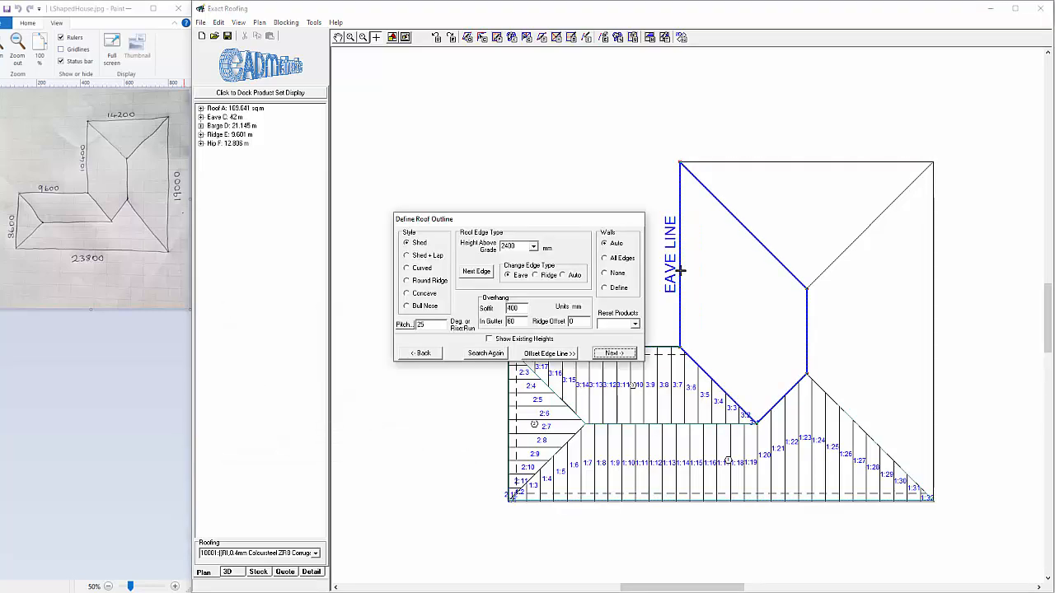
pyautogui.click(614, 353)
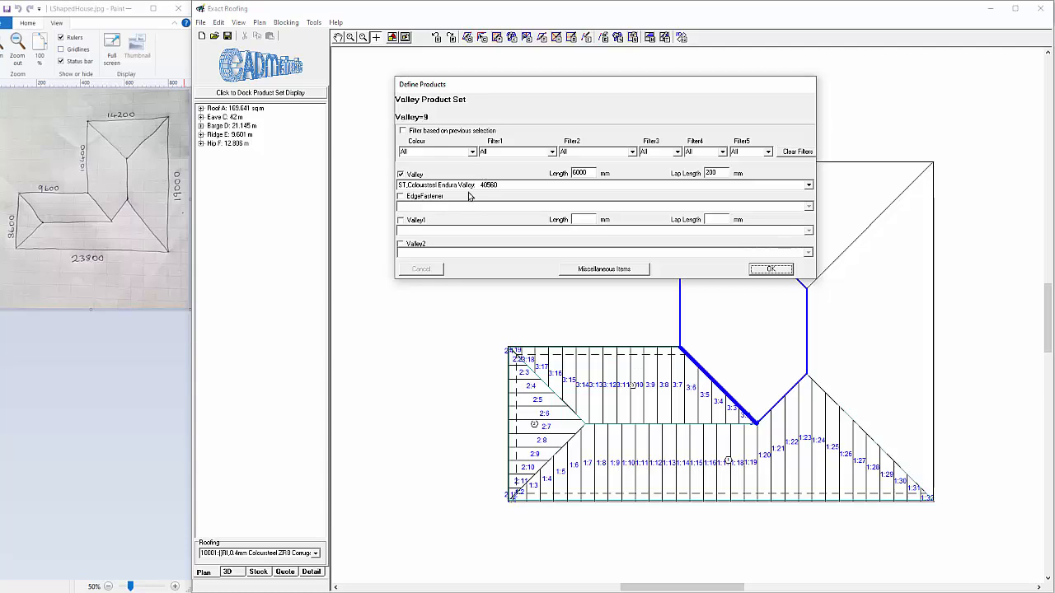
pyautogui.click(472, 188)
pyautogui.click(471, 190)
pyautogui.click(770, 268)
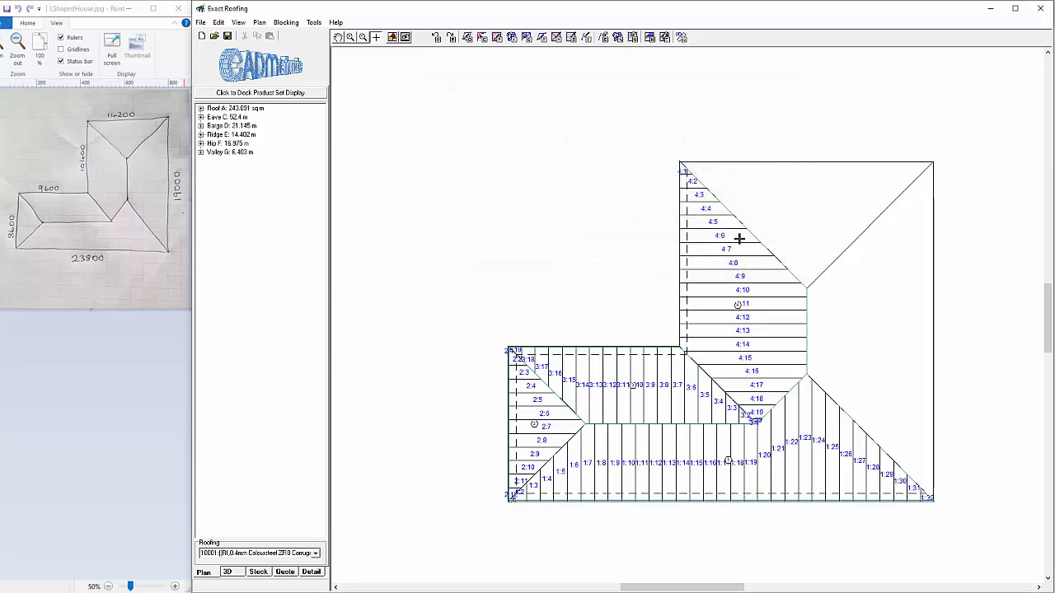
# Define the two remaining roof areas from the upper wing's top eave line and the long right eave line, at 25 degrees pitch
pyautogui.click(777, 163)
pyautogui.click(624, 289)
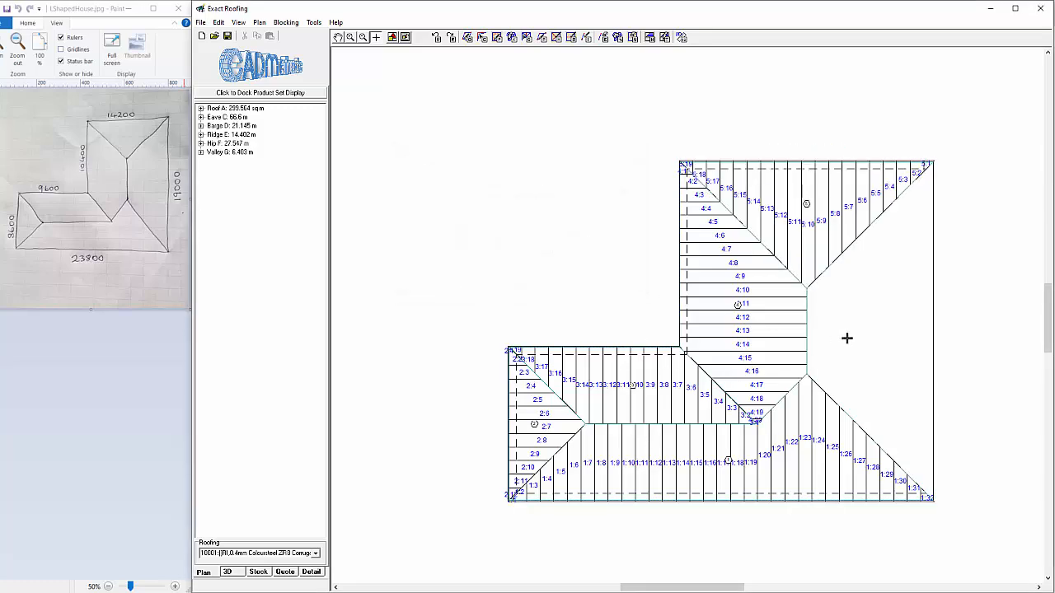
pyautogui.click(932, 345)
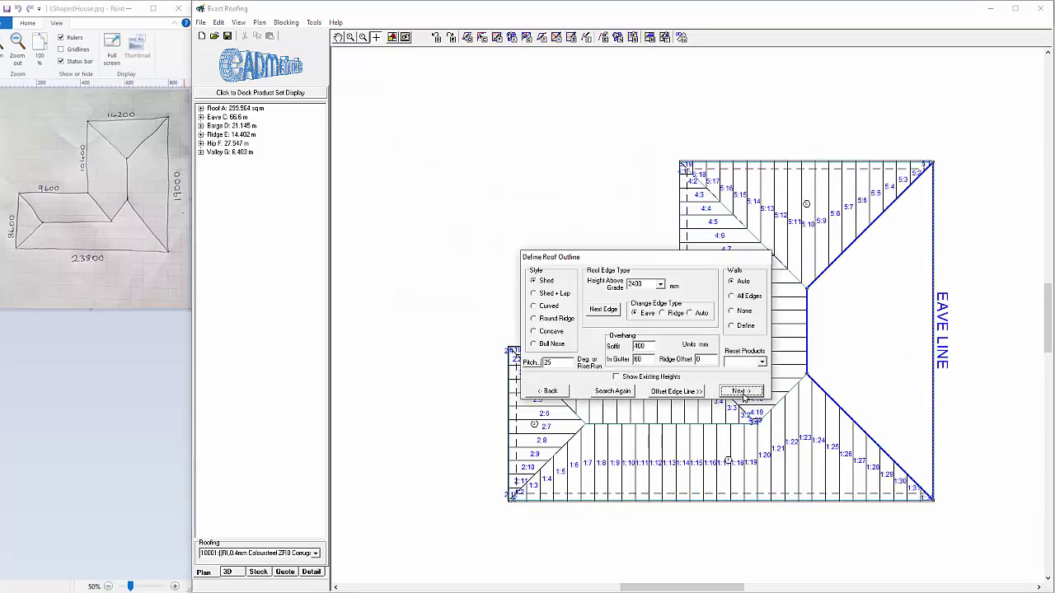
pyautogui.click(746, 394)
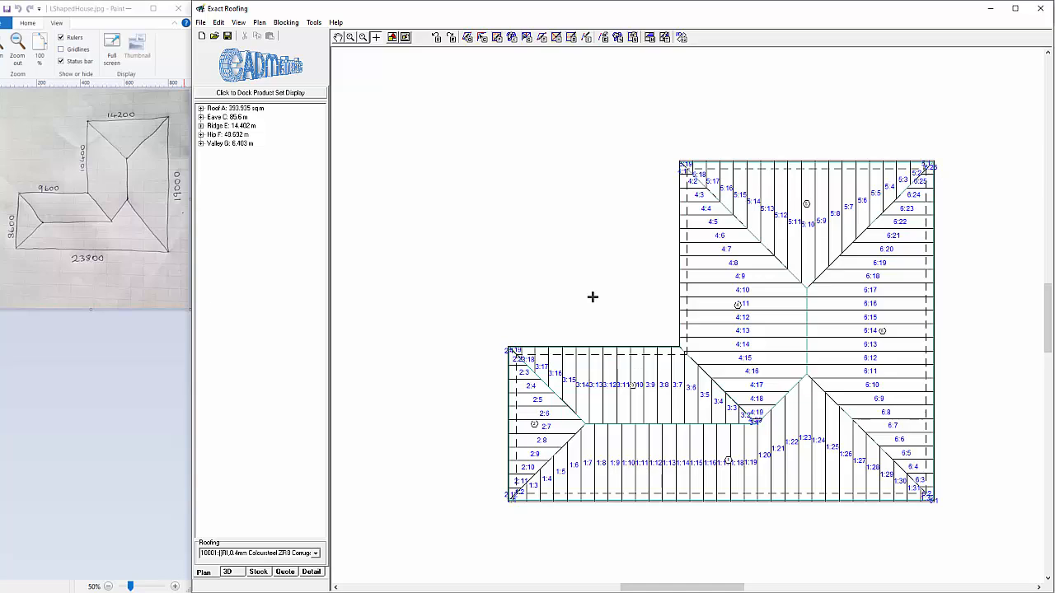
# View the finished roof in 3D from a rotated angle, and check the summary quote and Bill of Materials
pyautogui.click(231, 573)
pyautogui.click(281, 515)
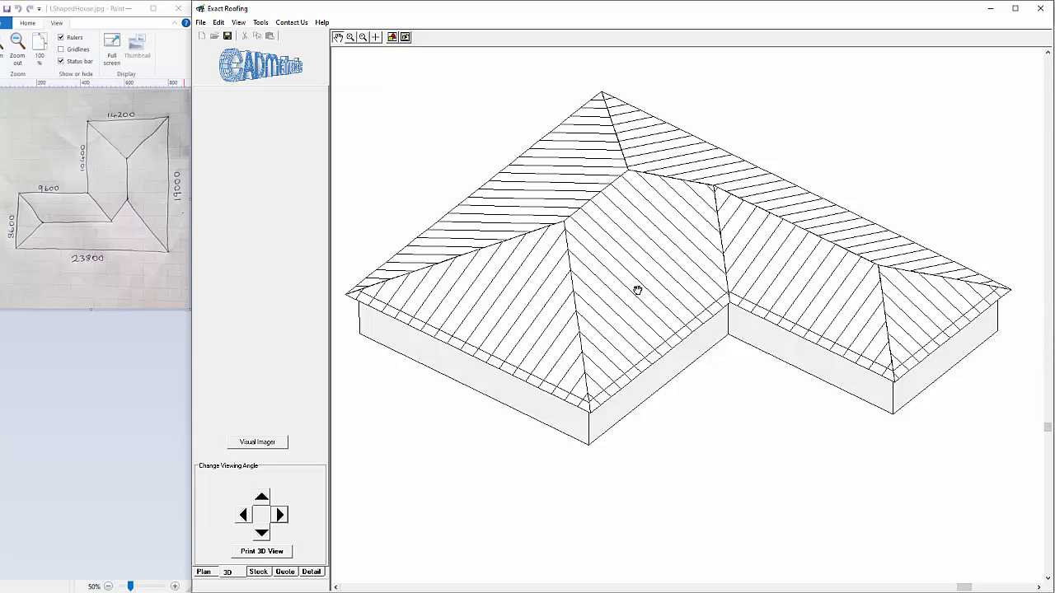
pyautogui.click(285, 572)
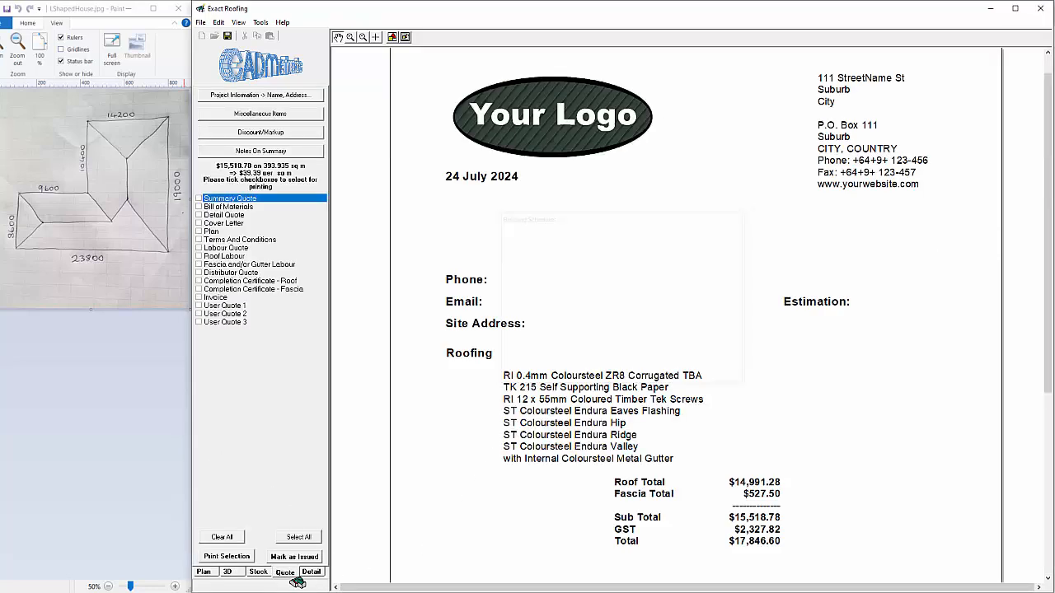
pyautogui.click(235, 207)
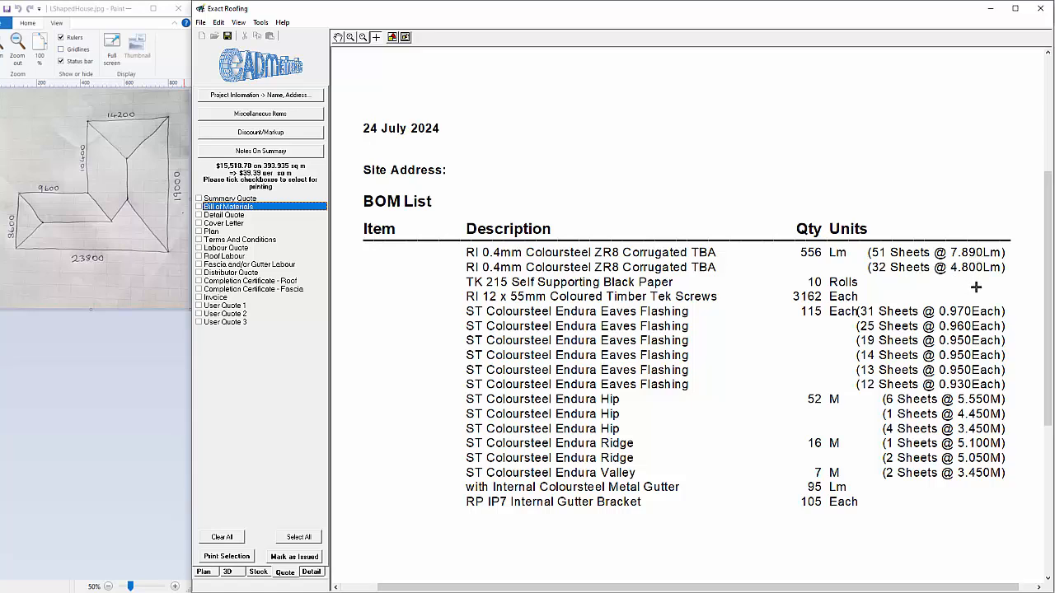
# Inspect the roofing stock layout up close and compare its total length and percentage waste with the sticky note
pyautogui.click(259, 572)
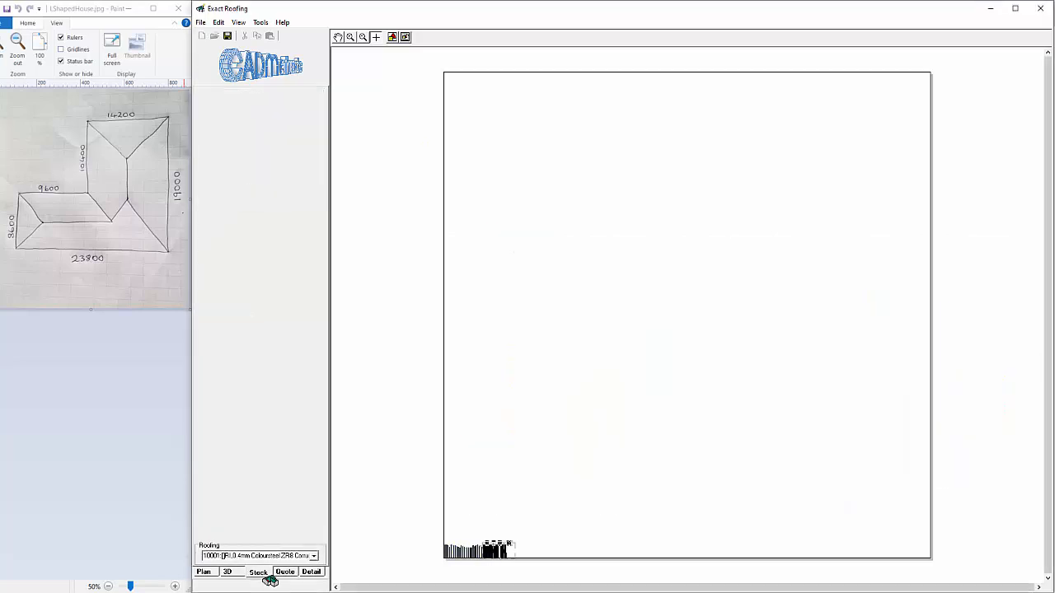
pyautogui.scroll(3, 975, 333)
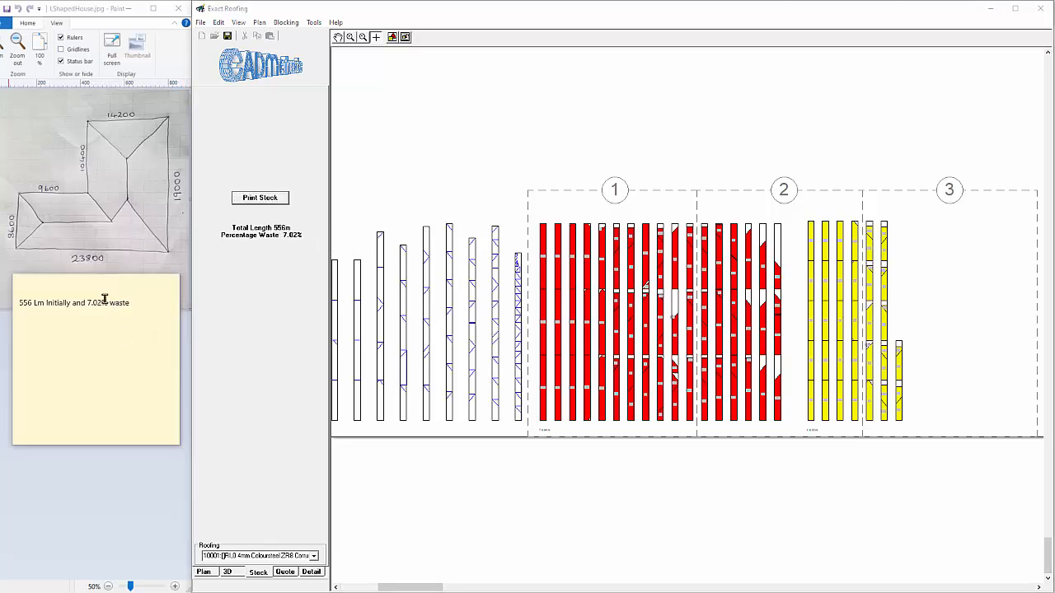
pyautogui.click(112, 284)
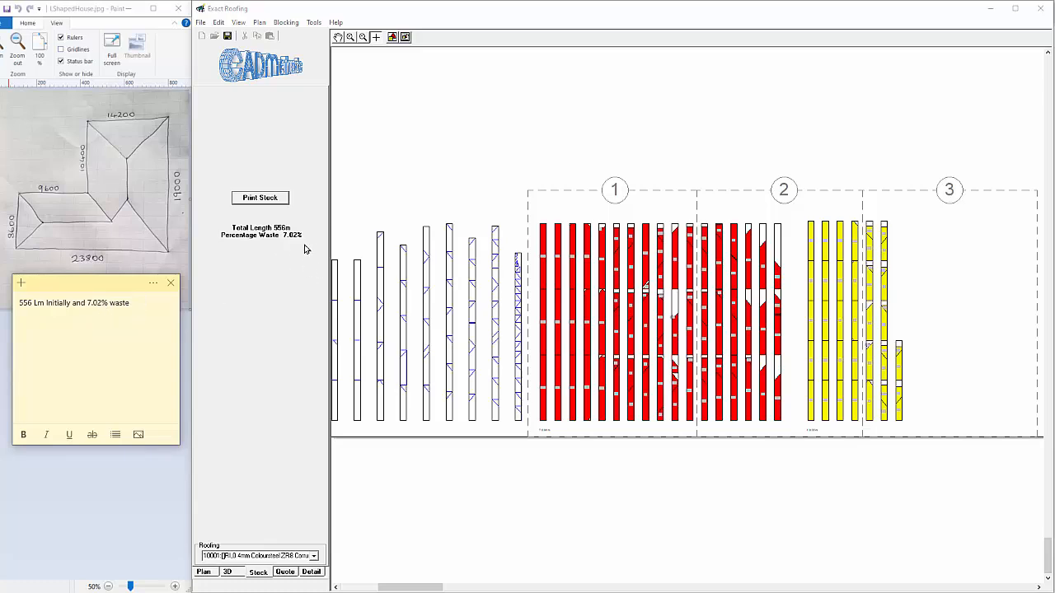
# Return to the roof plan and display the initial sheet blocking with connecting lines
pyautogui.click(204, 572)
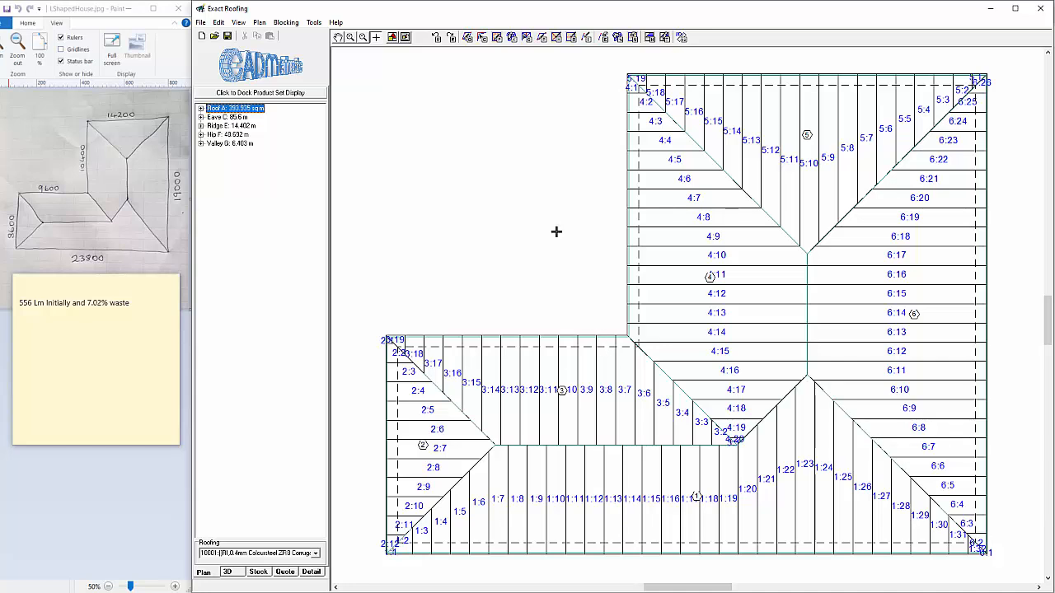
pyautogui.click(286, 23)
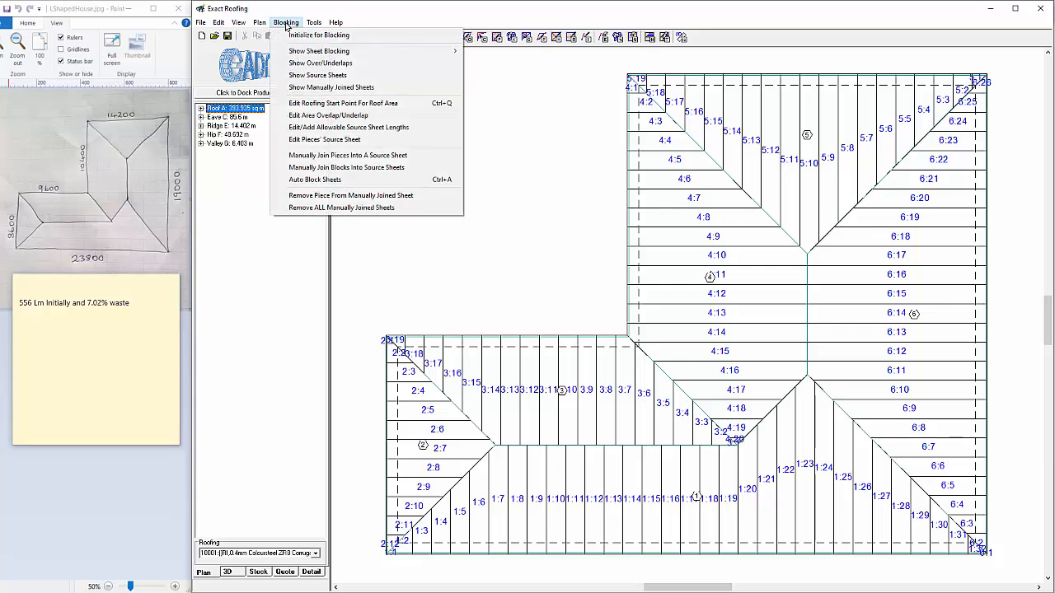
pyautogui.moveTo(341, 56)
pyautogui.click(502, 53)
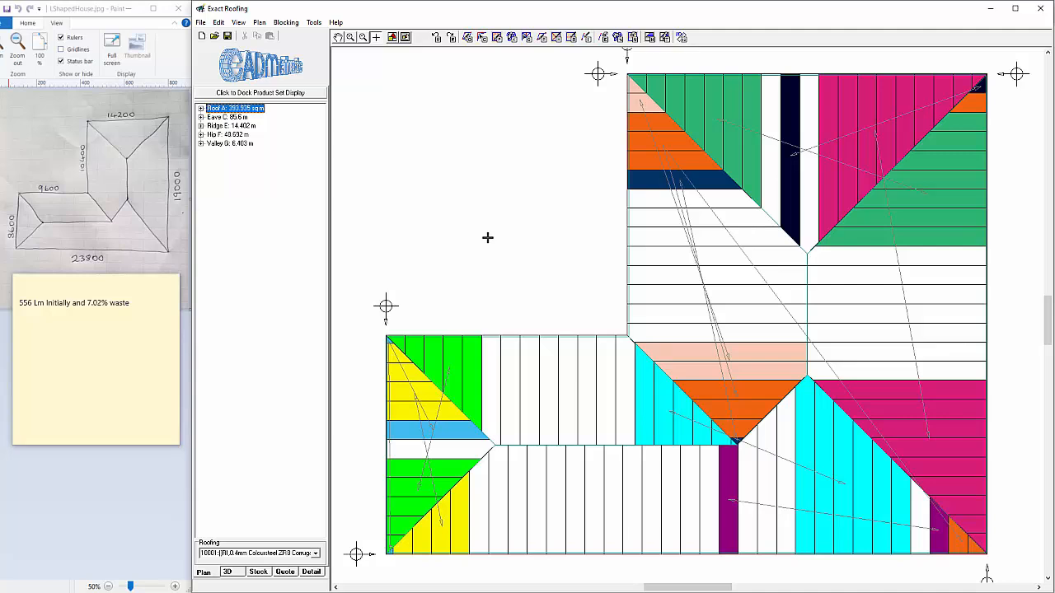
# Initialize the roof for blocking with sheet placement set to Ease of Building and all blocking reset
pyautogui.click(286, 22)
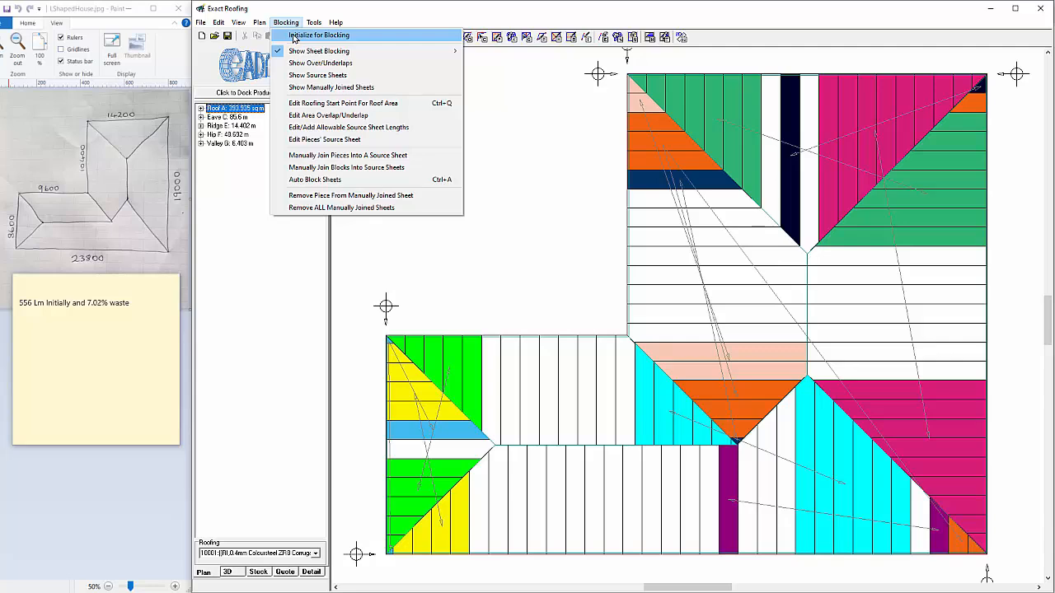
pyautogui.click(318, 35)
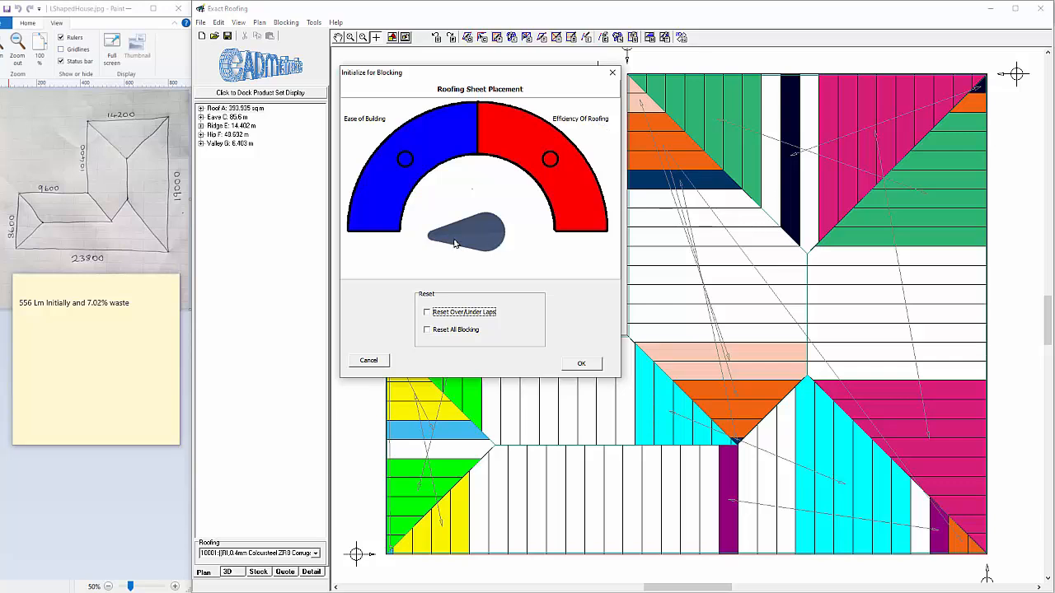
pyautogui.click(404, 160)
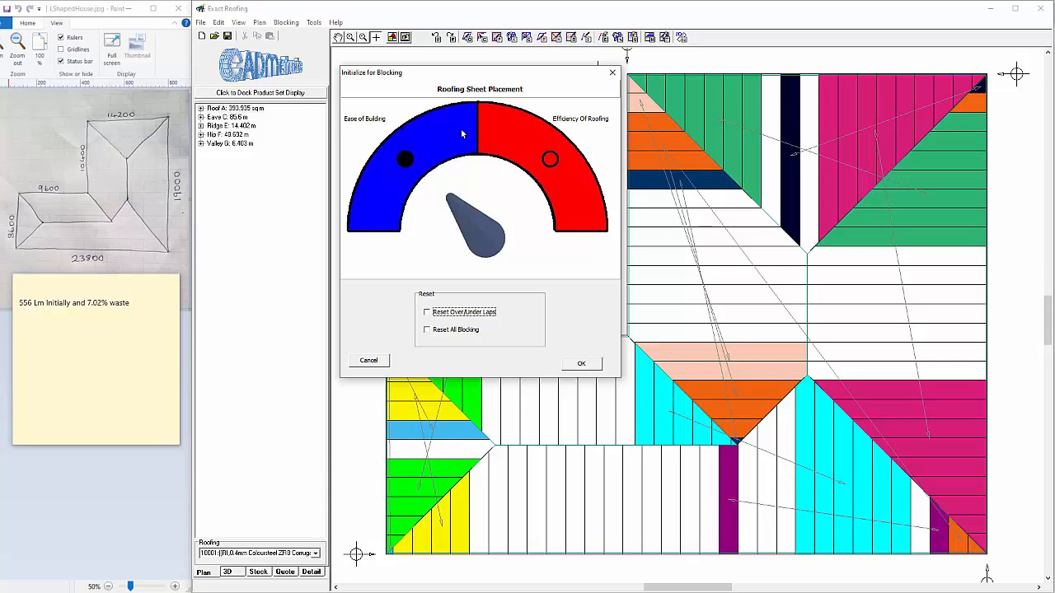
pyautogui.click(585, 364)
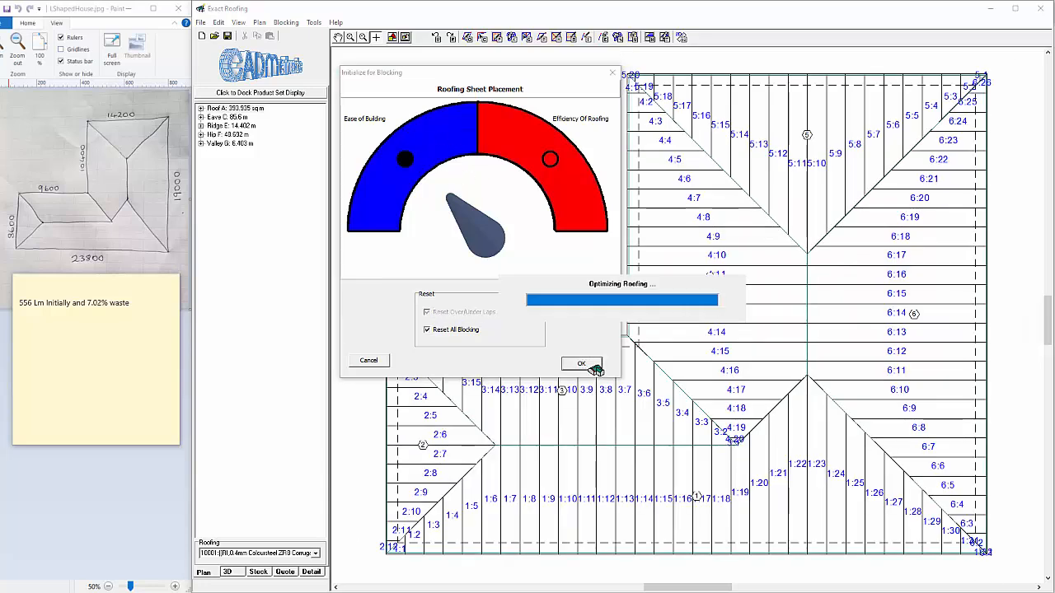
# Check the stock totals for the new blocking and add "544 Lm and 4.85% Waste Ease Of Building" to the sticky note
pyautogui.click(263, 576)
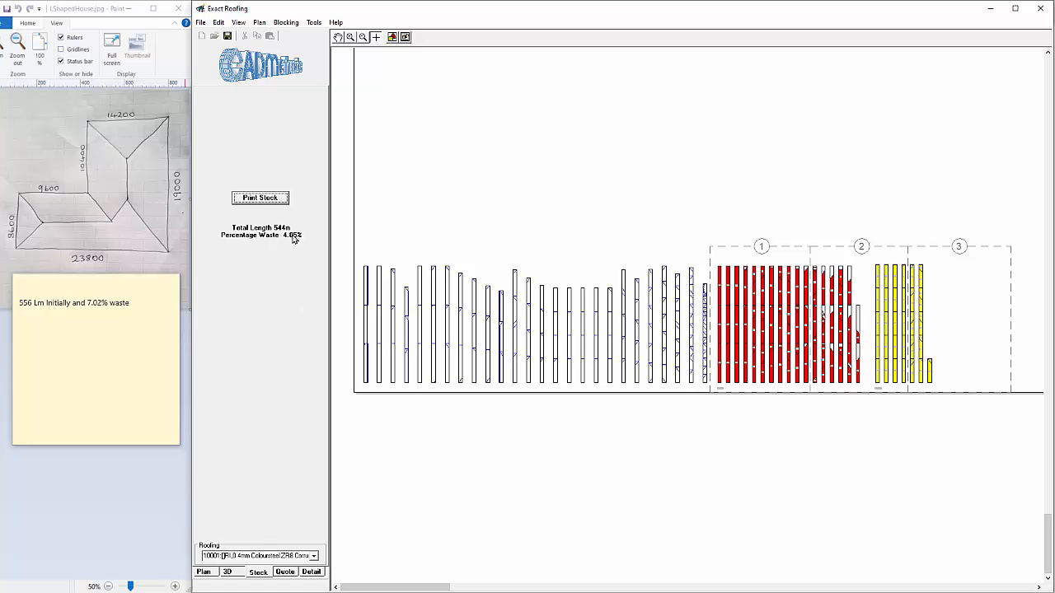
pyautogui.click(132, 318)
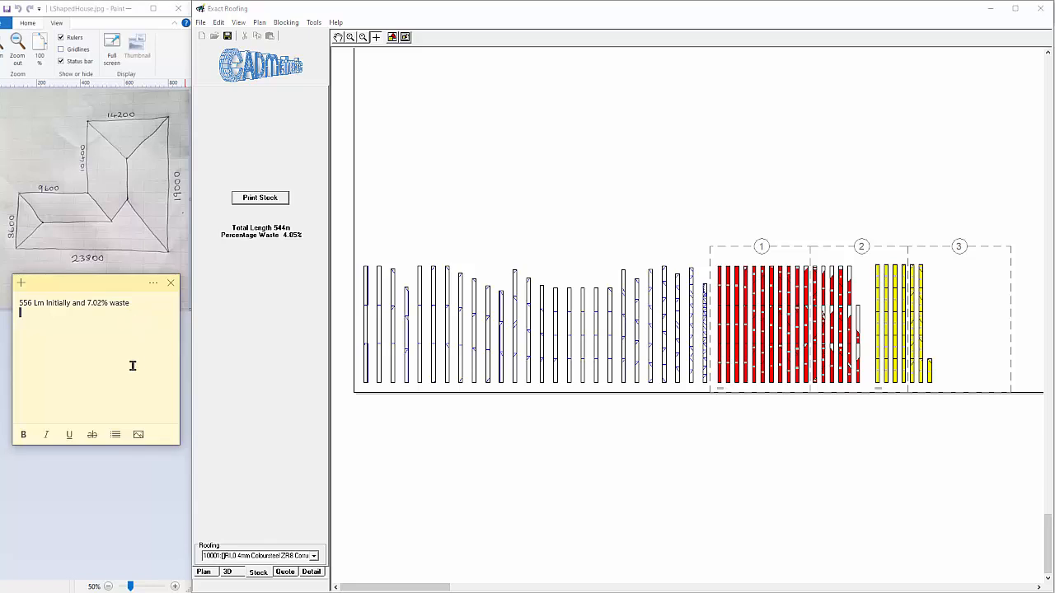
pyautogui.write('544 Lm and 4.85% Waste Ease Of Building')
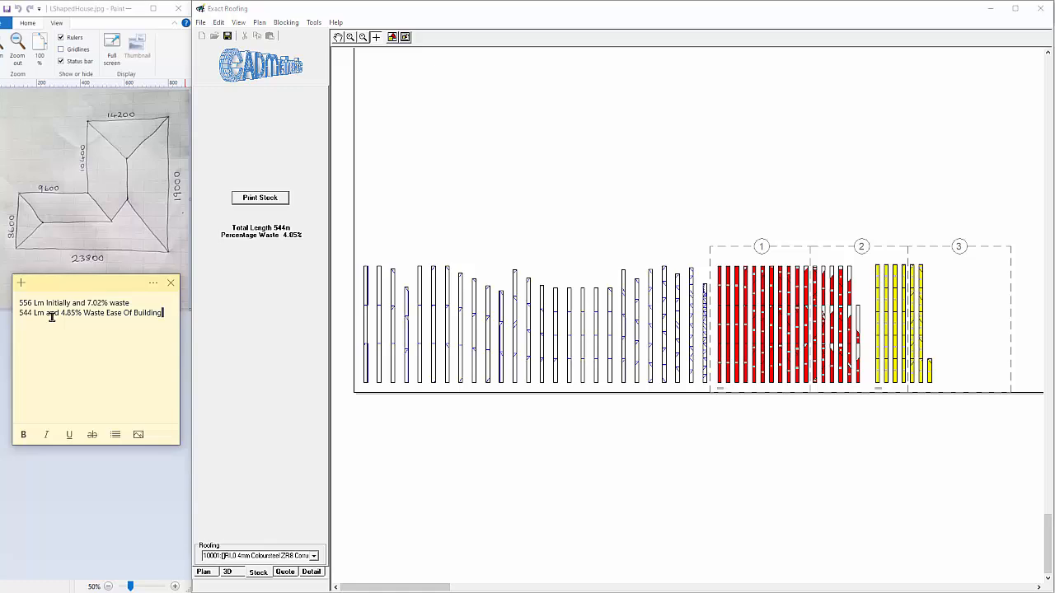
# Show the Ease of Building sheet blocking on the roof plan with connecting lines
pyautogui.click(210, 575)
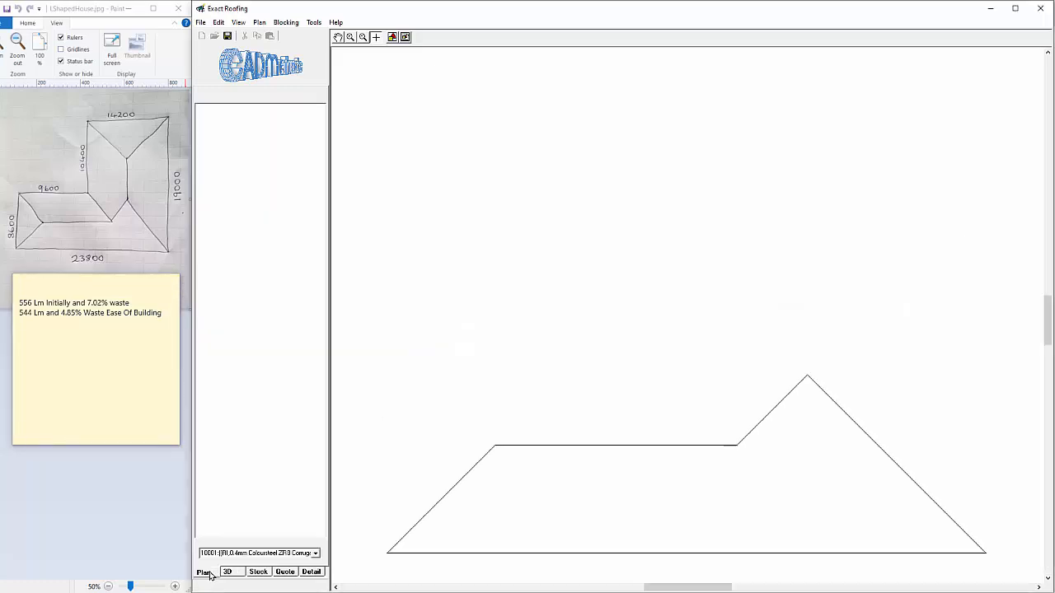
pyautogui.click(286, 23)
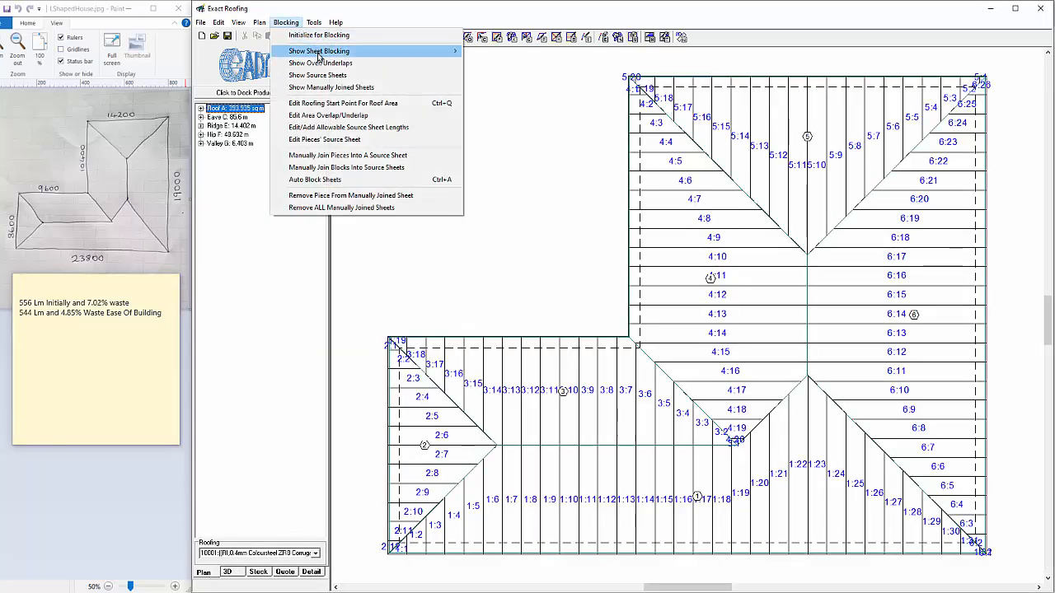
pyautogui.moveTo(318, 54)
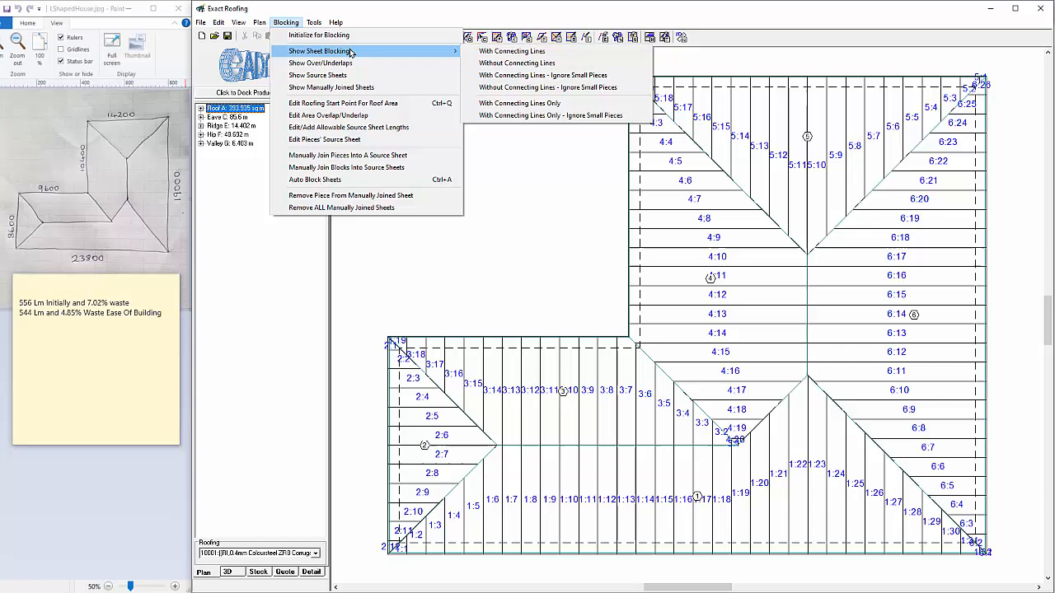
pyautogui.click(497, 53)
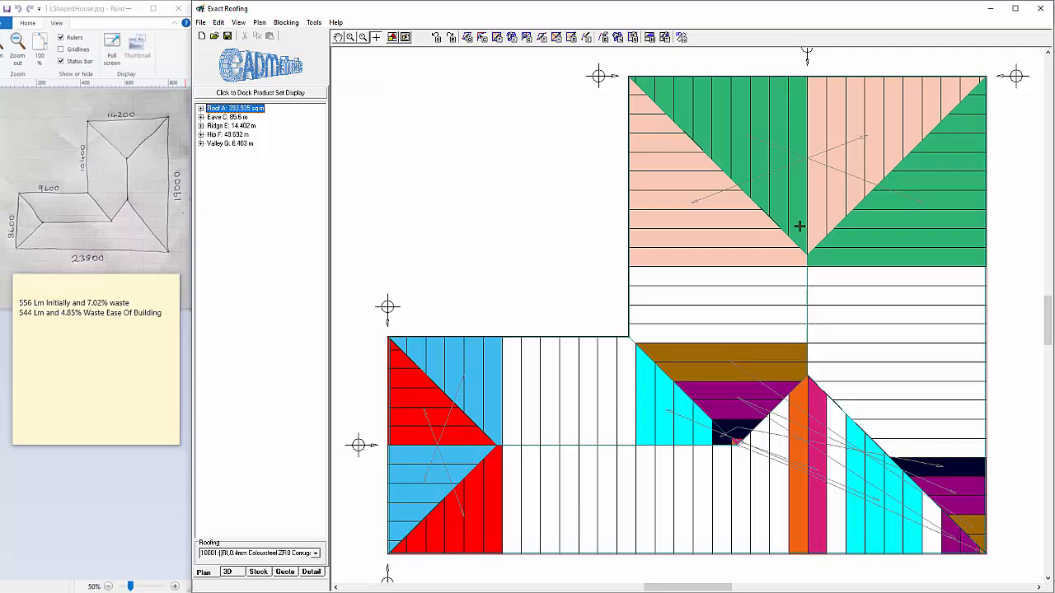
# Display the source sheets for the Ease of Building blocking on the roof plan
pyautogui.click(286, 22)
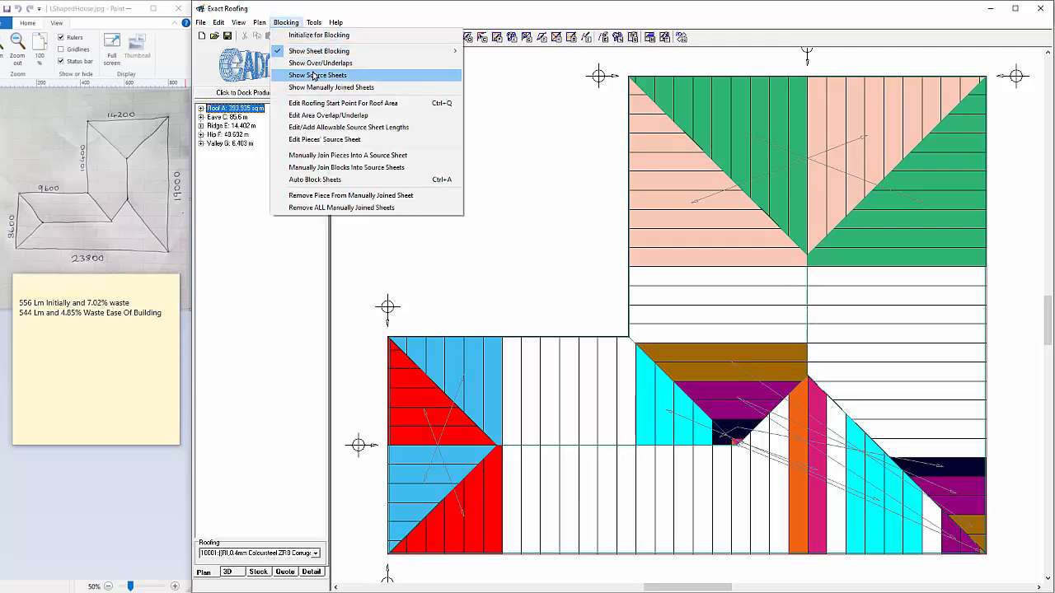
pyautogui.click(317, 75)
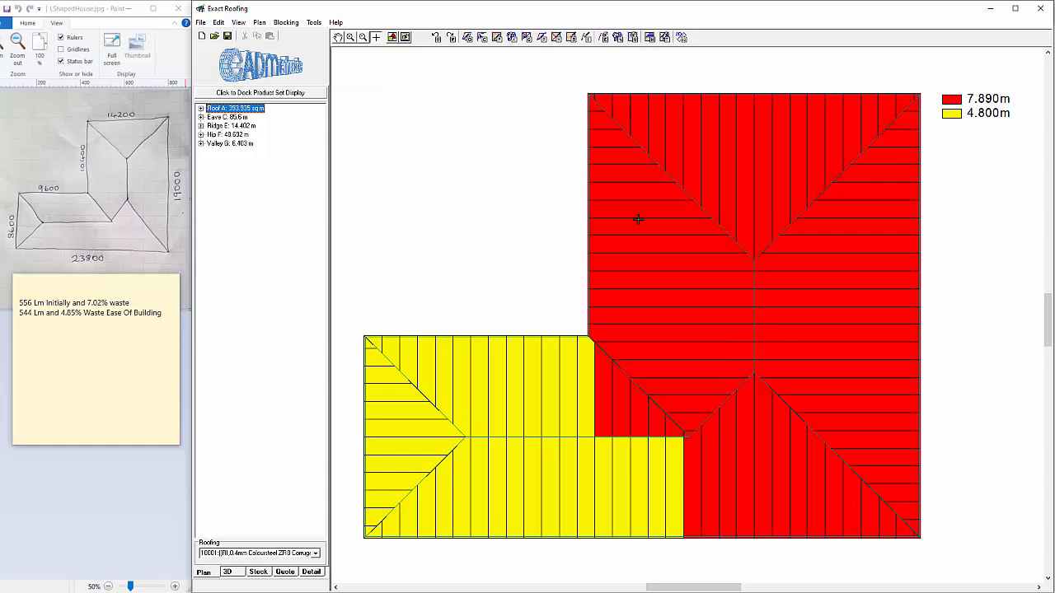
pyautogui.click(201, 23)
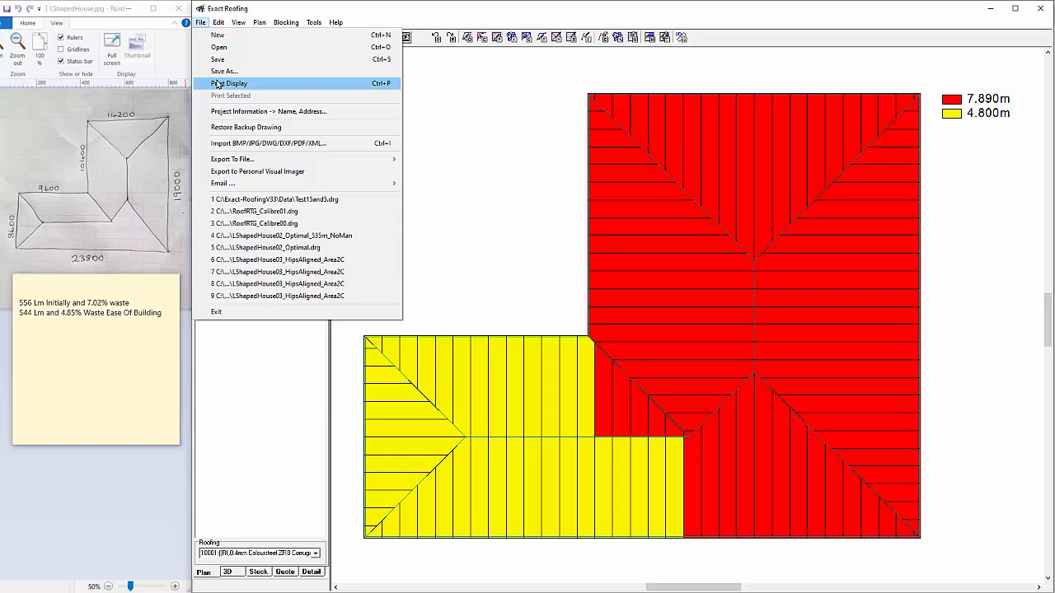
pyautogui.moveTo(286, 23)
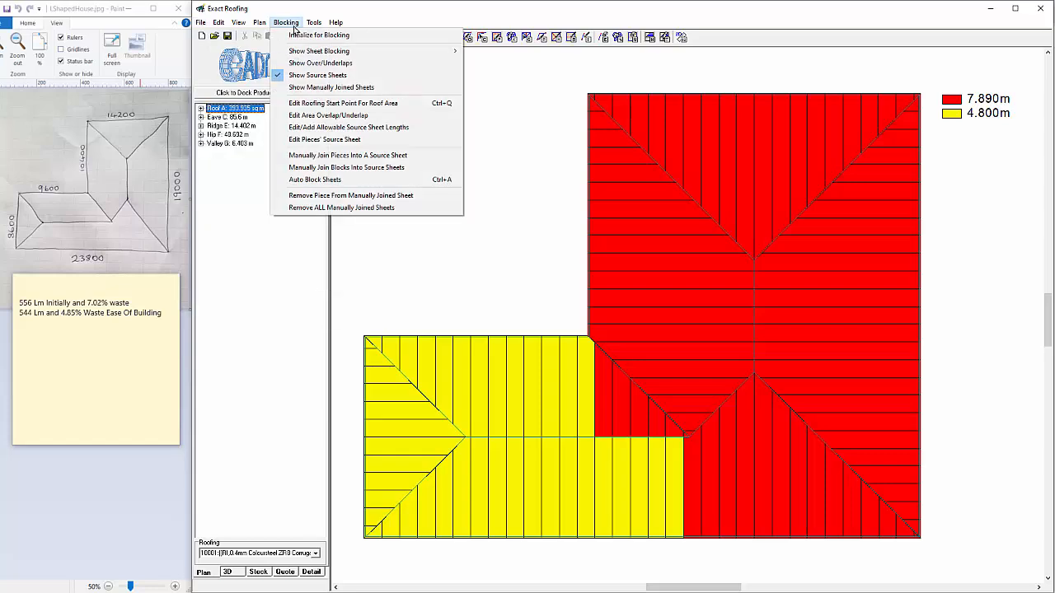
# Turn off the source sheet display and initialize the roof for blocking with sheet placement set to Efficiency Of Roofing
pyautogui.click(346, 76)
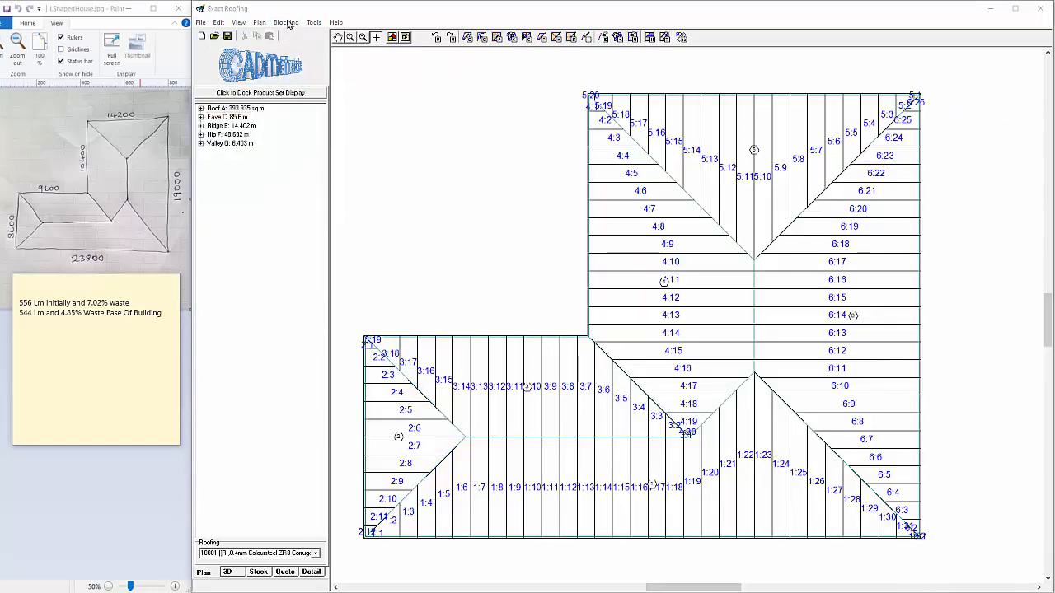
pyautogui.click(289, 23)
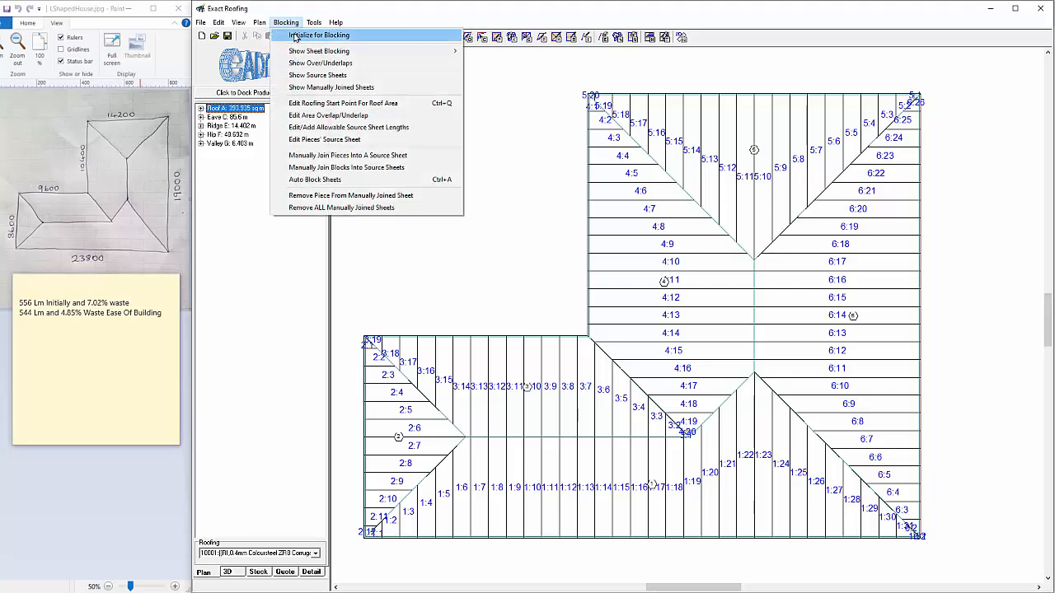
pyautogui.click(295, 36)
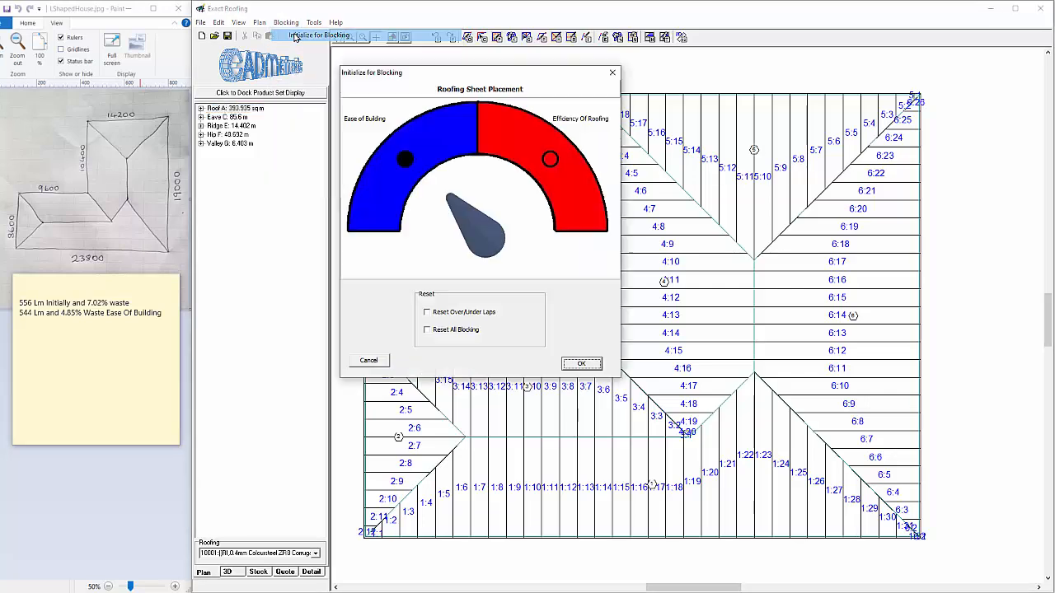
pyautogui.click(550, 160)
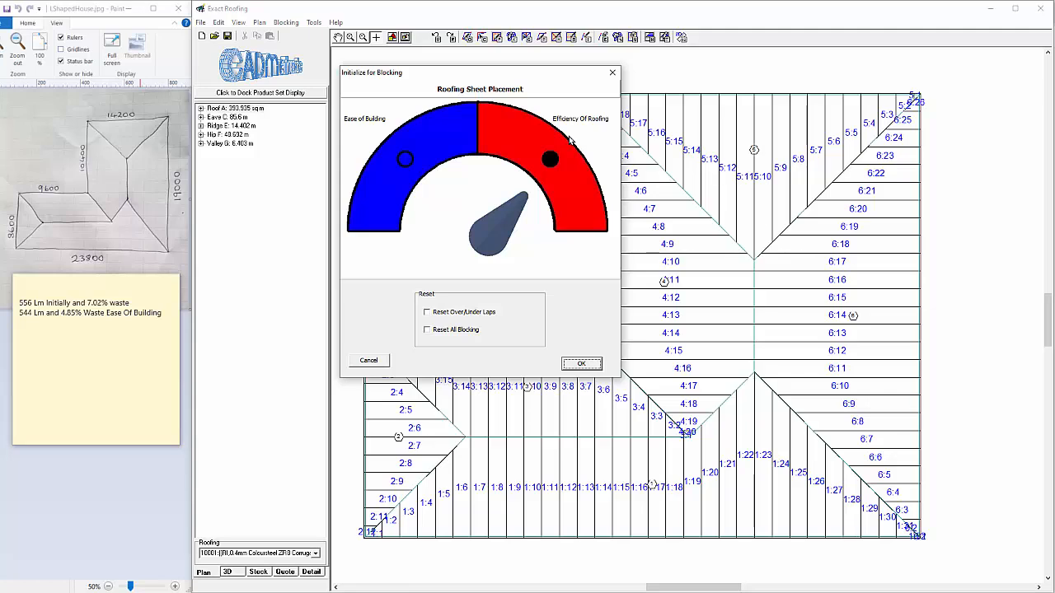
pyautogui.click(583, 365)
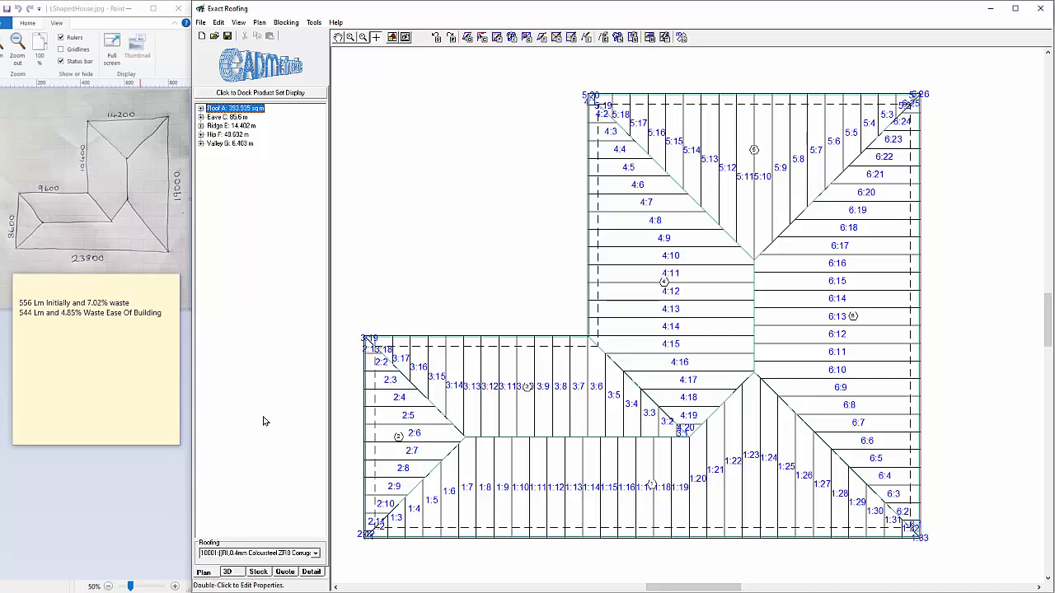
# Check the stock totals for the efficient blocking and add "528 Lm and 1.94% Waste Most Efficient" to the sticky note
pyautogui.click(260, 573)
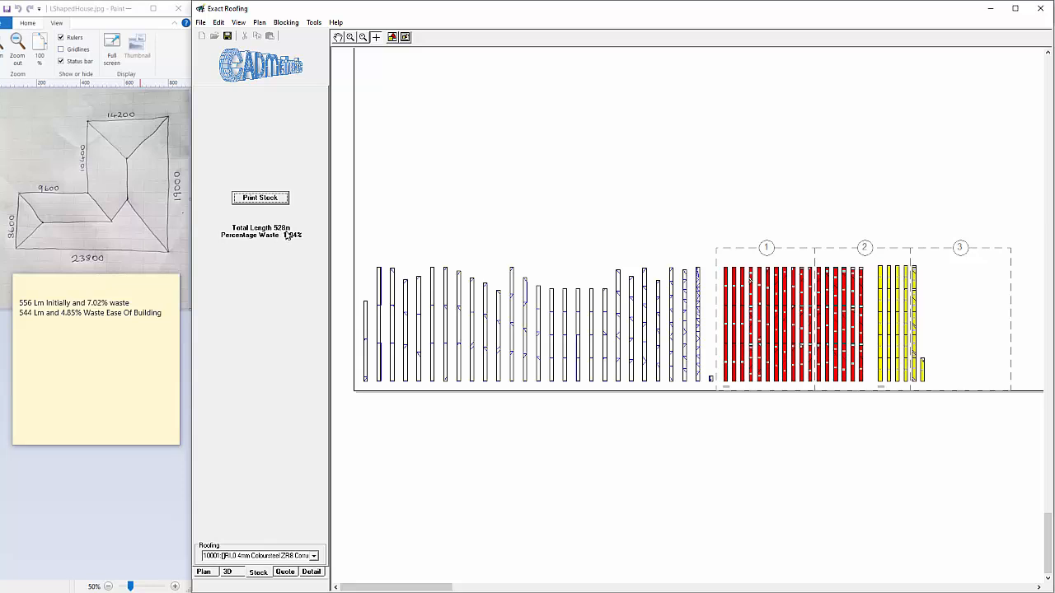
pyautogui.scroll(3, 633, 332)
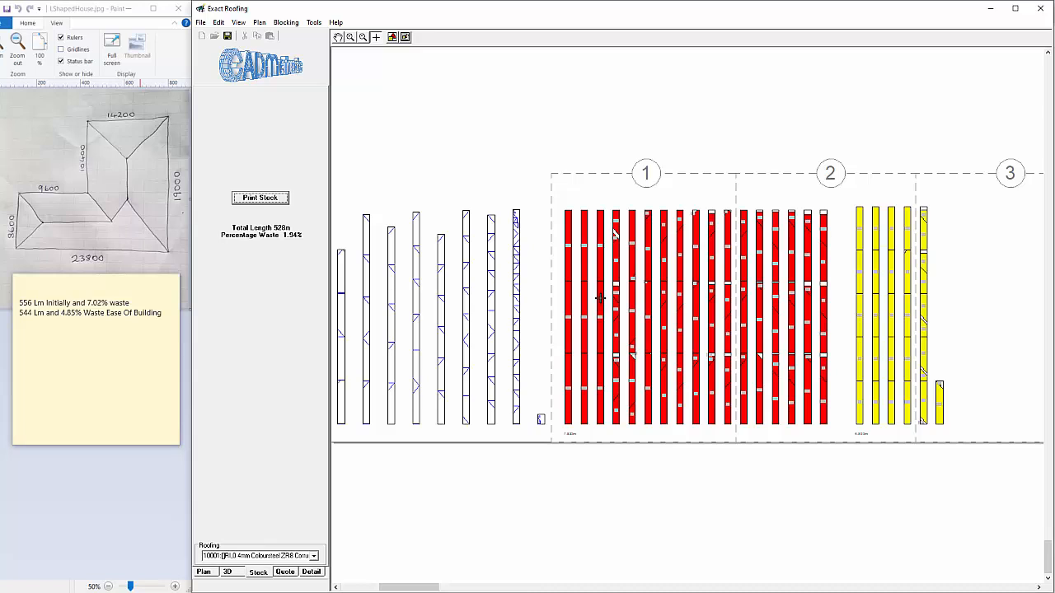
pyautogui.click(153, 322)
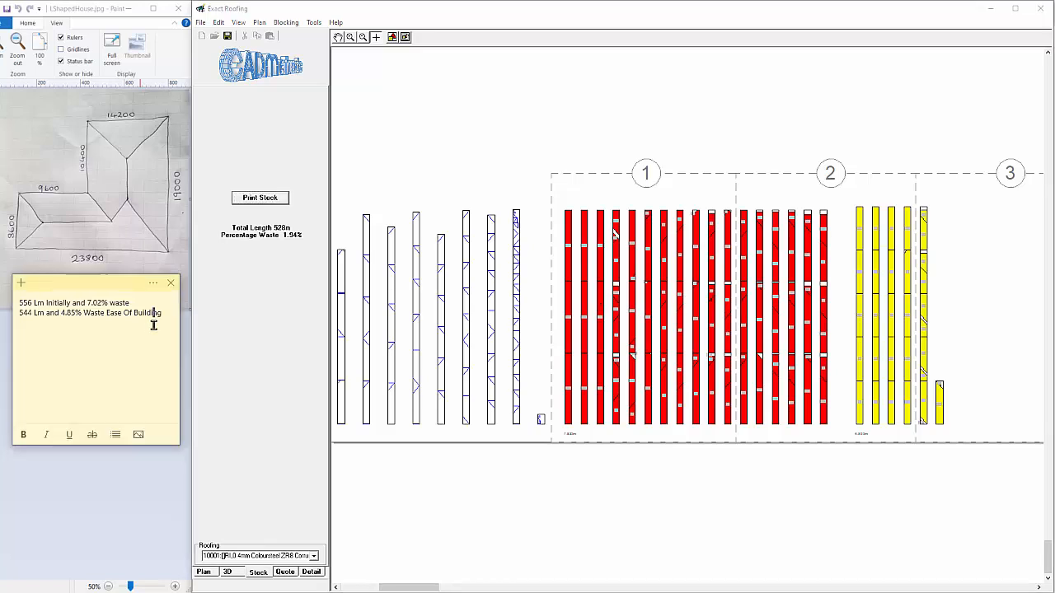
pyautogui.press('Return')
pyautogui.write('528 Lm and 1.94% Waste Most Efficient')
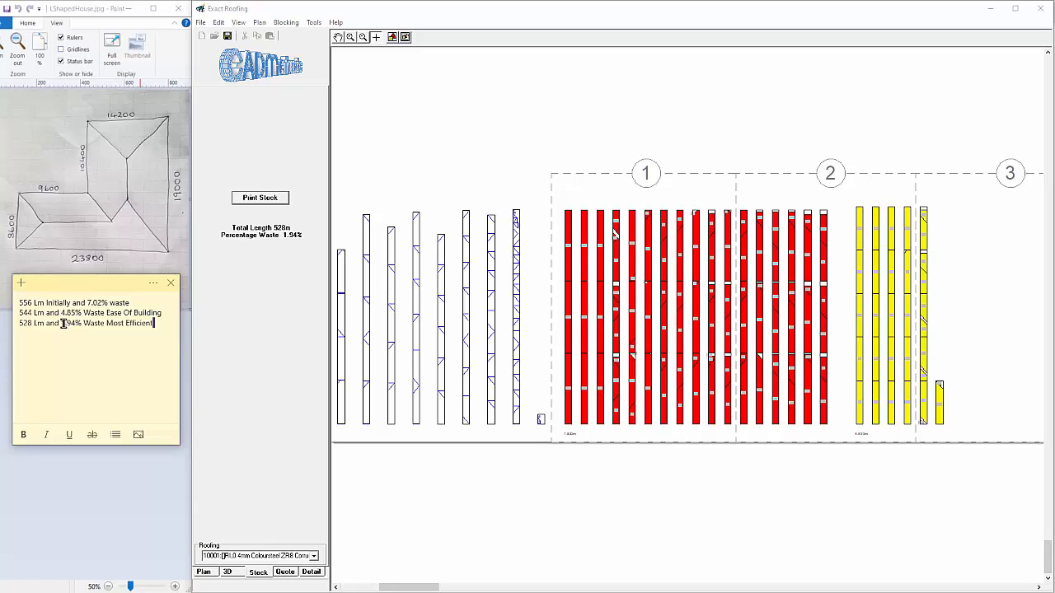
# Return to the roof plan and show the Efficiency Of Roofing sheet blocking with connecting lines
pyautogui.click(212, 575)
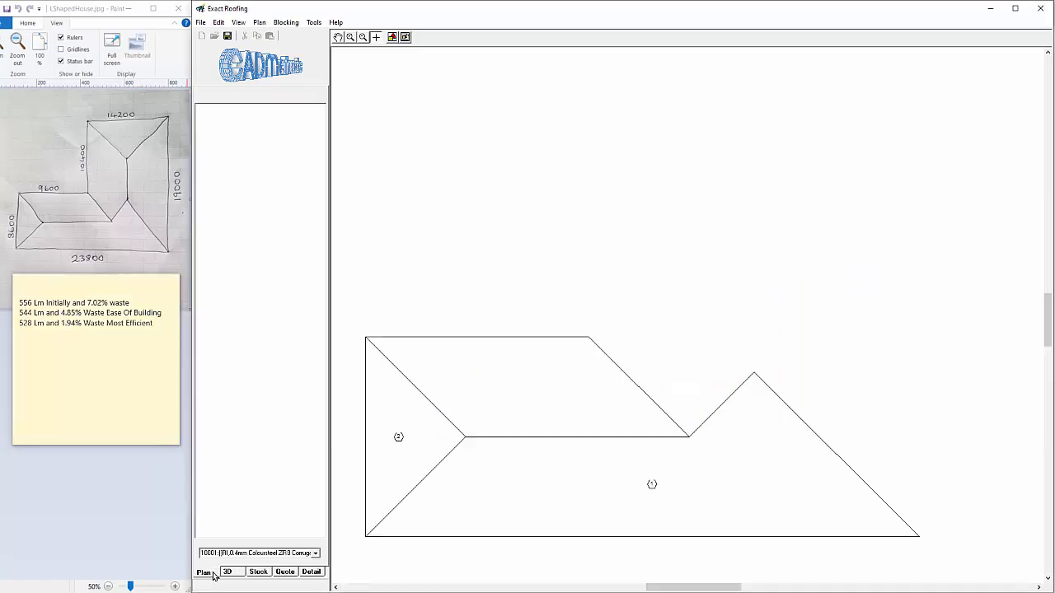
pyautogui.click(287, 23)
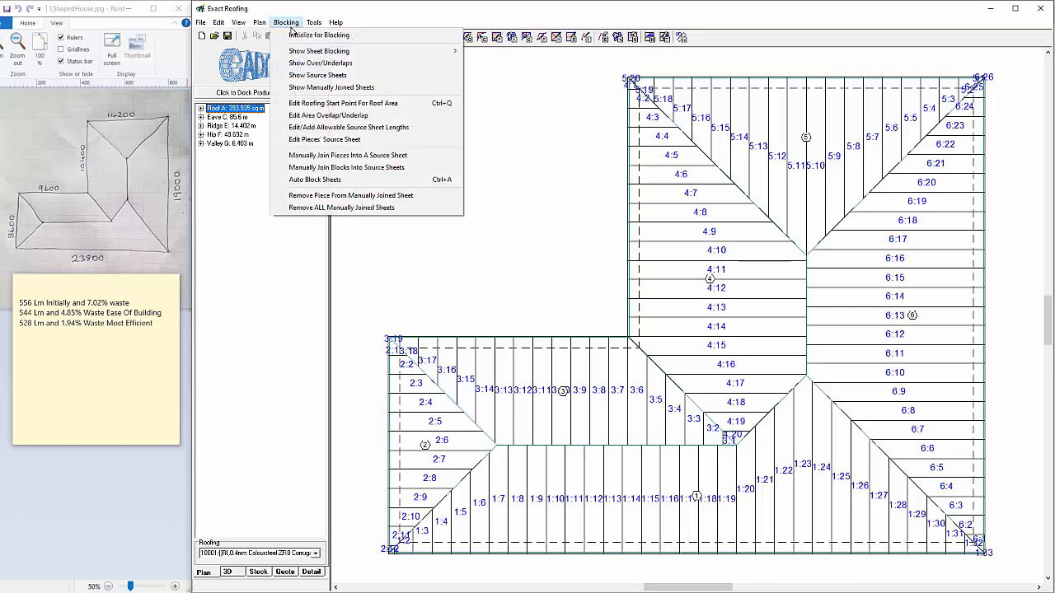
pyautogui.moveTo(388, 52)
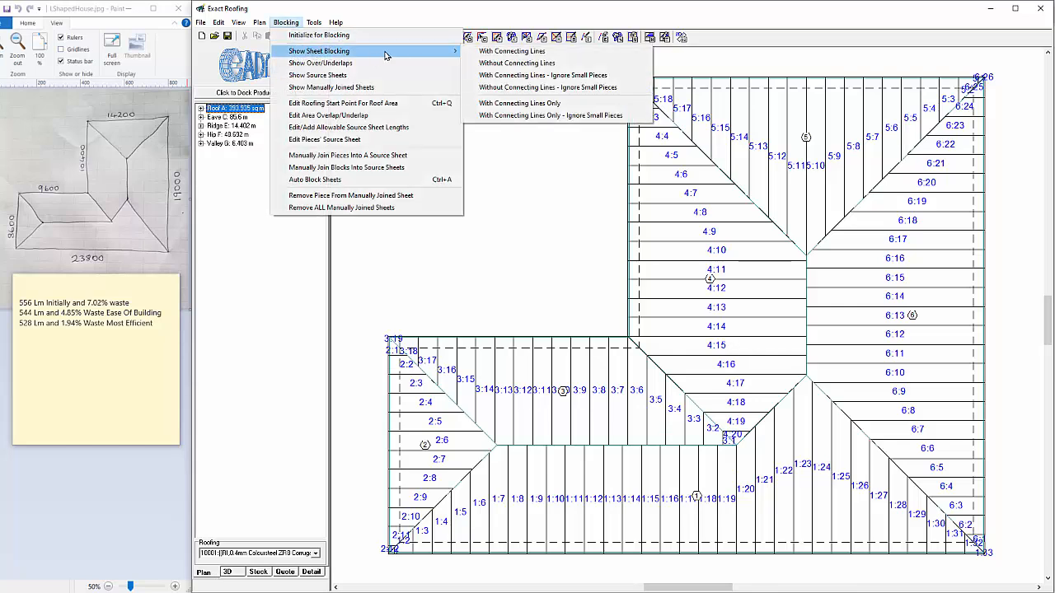
pyautogui.click(506, 53)
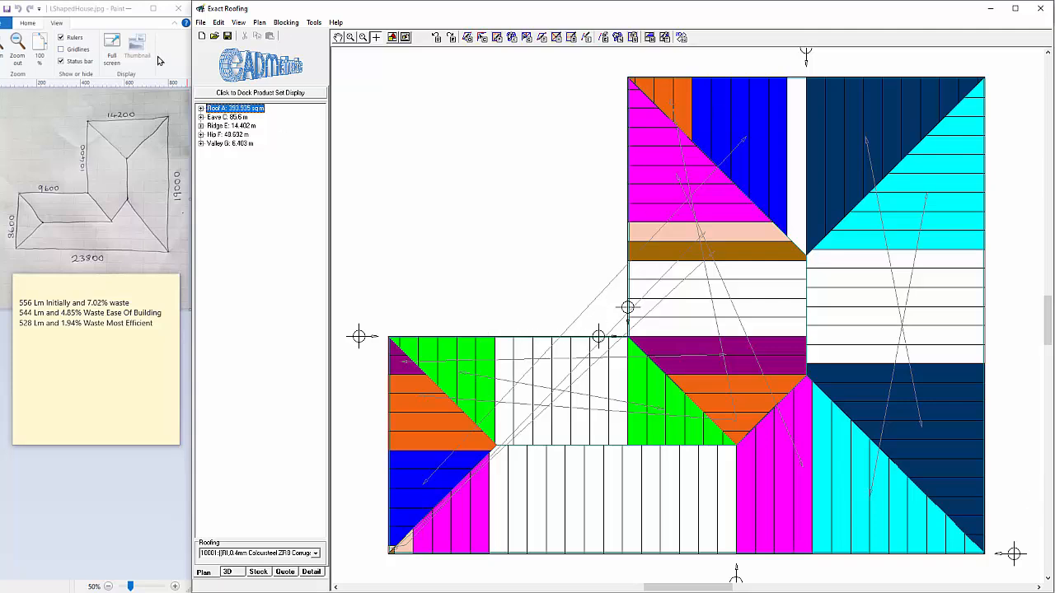
# Switch the plan display from the efficient sheet blocking to its source sheets
pyautogui.click(200, 23)
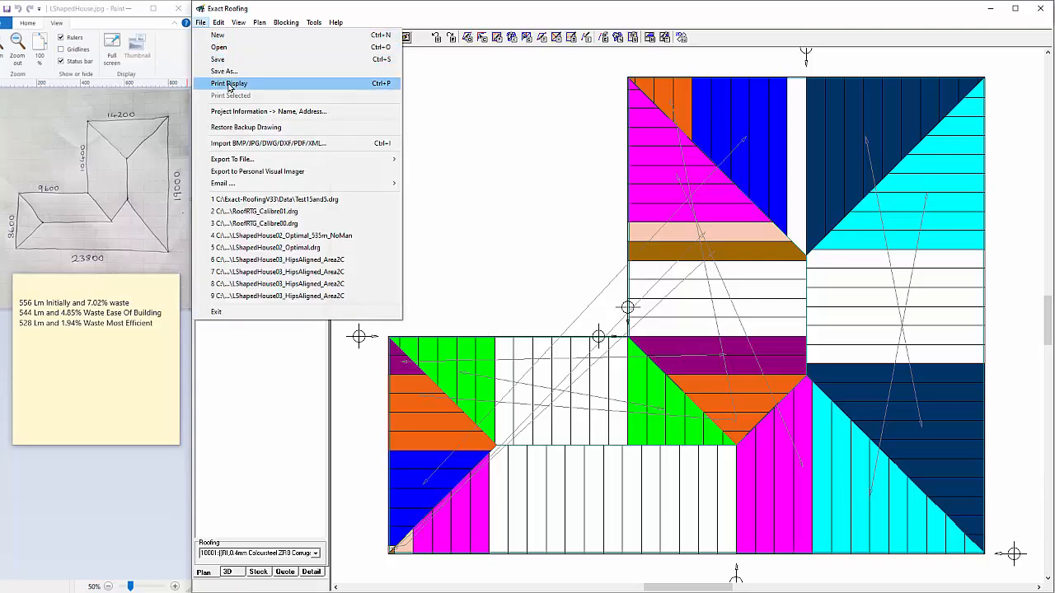
pyautogui.click(524, 134)
pyautogui.click(288, 23)
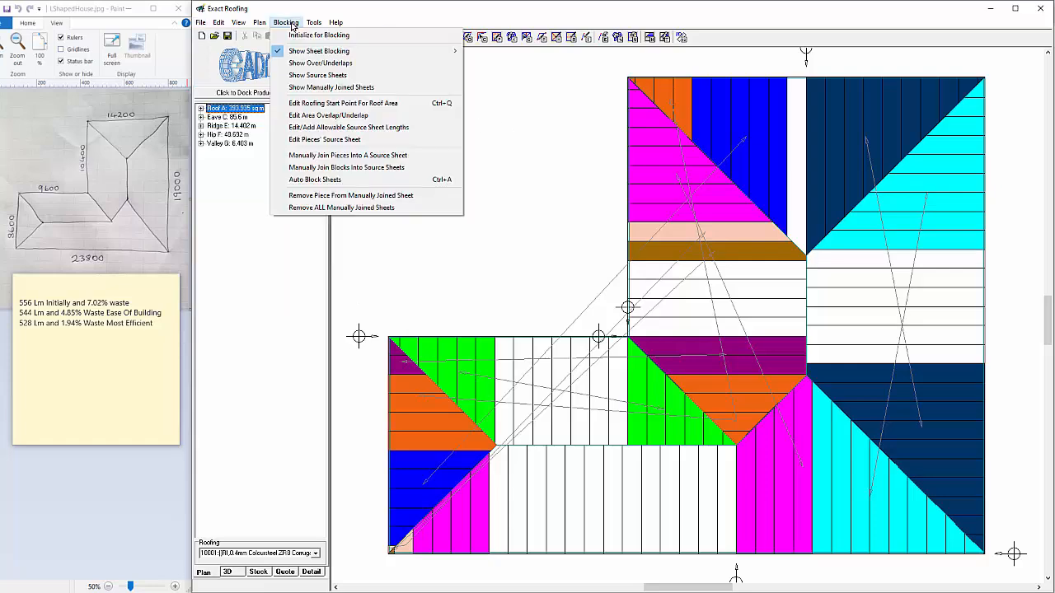
pyautogui.click(315, 75)
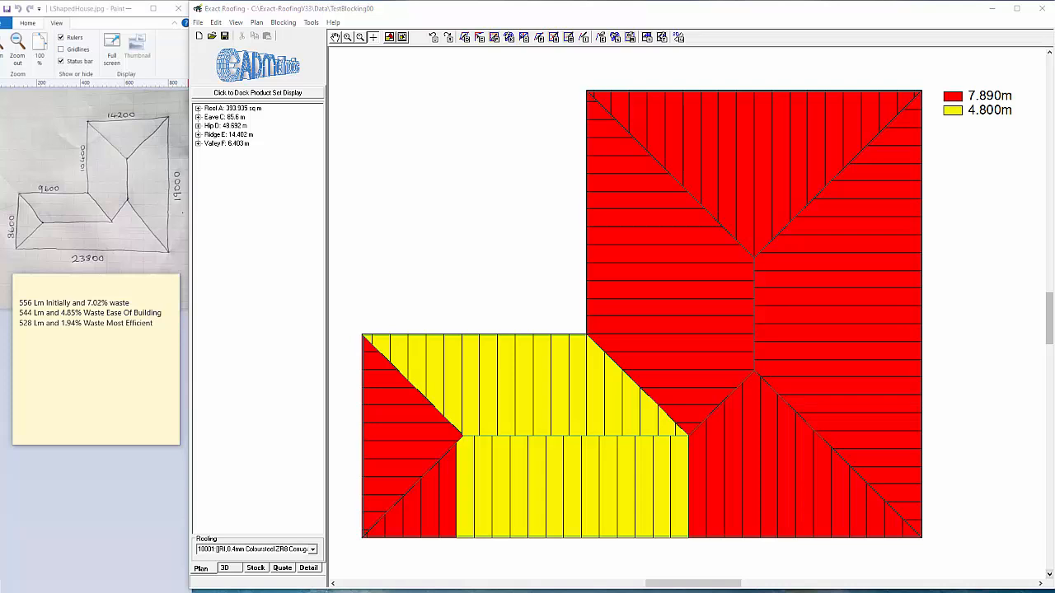
# Show the sheet blocking on the TestBlocking00 roof plan with connecting lines, ignoring small pieces
pyautogui.click(287, 25)
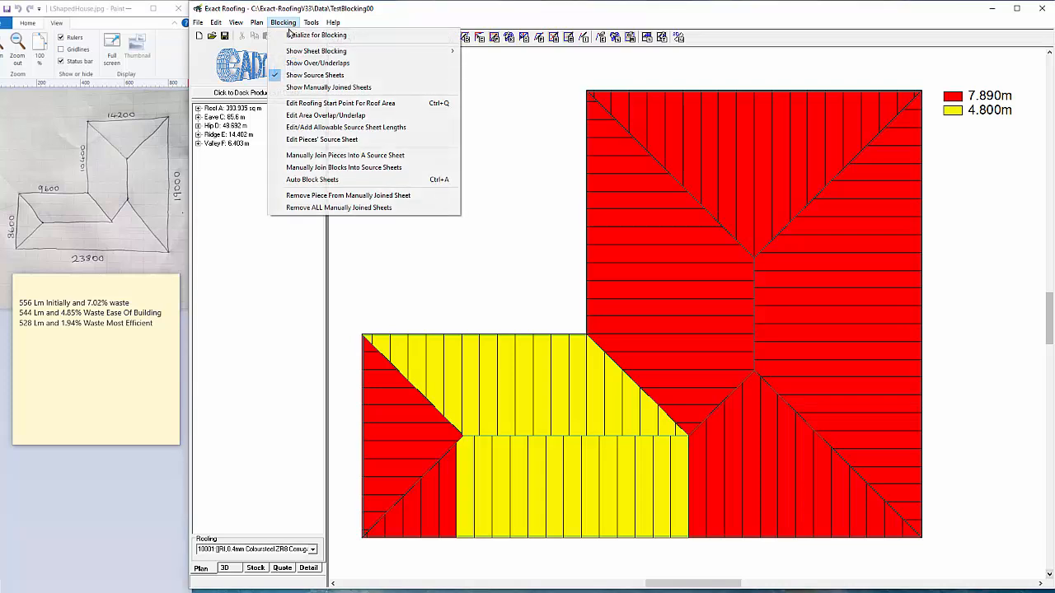
pyautogui.moveTo(319, 54)
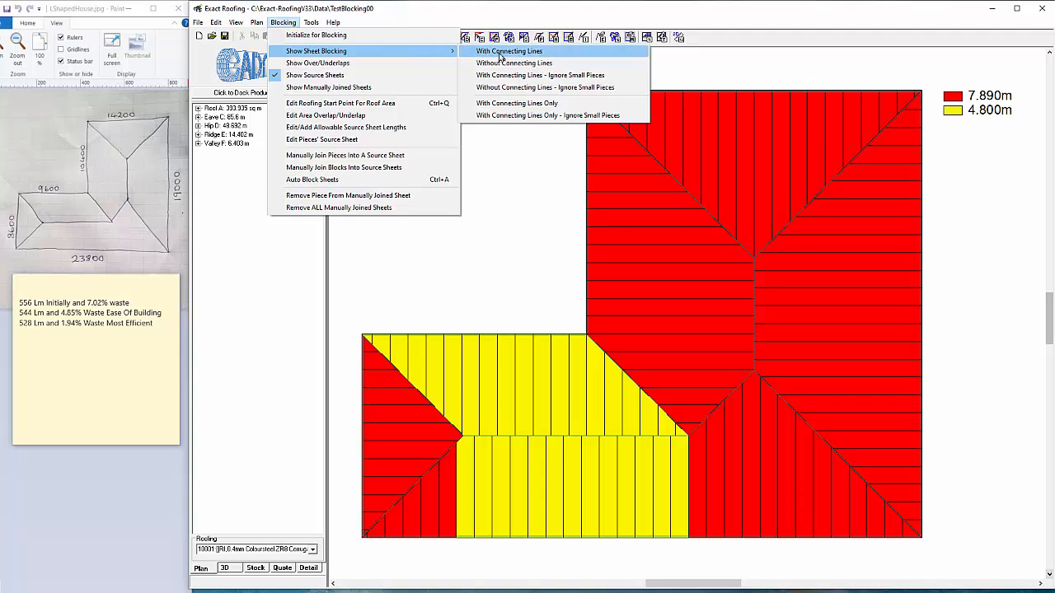
pyautogui.click(544, 77)
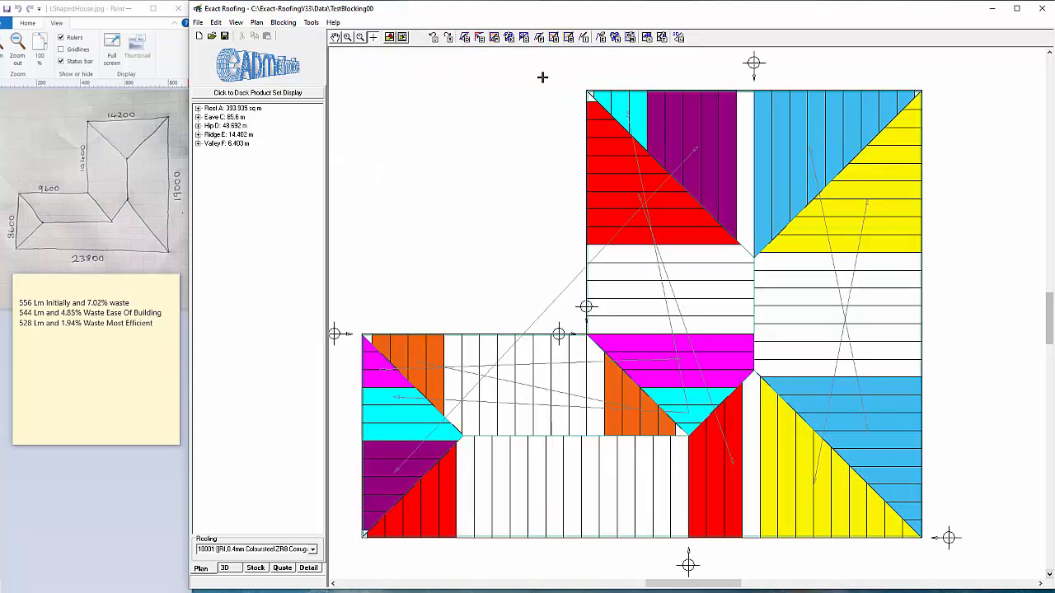